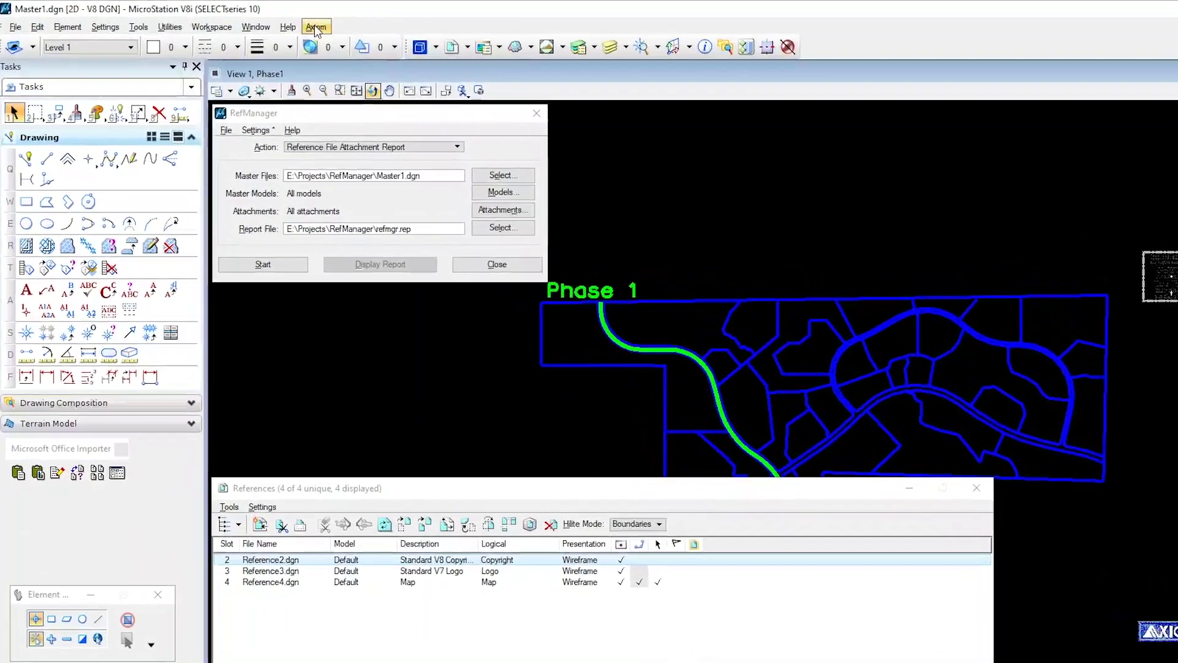
Launch RefManager from the Axiom menu and inspect the Reference3.dgn attachment's settings.
{"action": "left_click", "coordinate": [334, 30]}
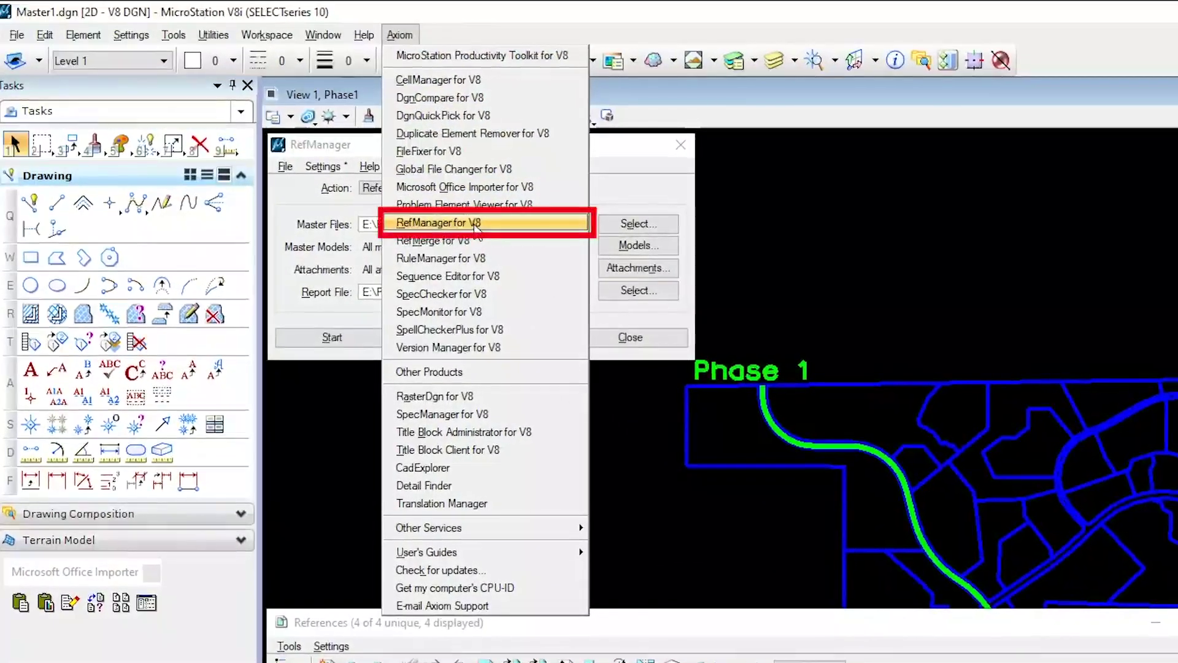
{"action": "left_click", "coordinate": [482, 224]}
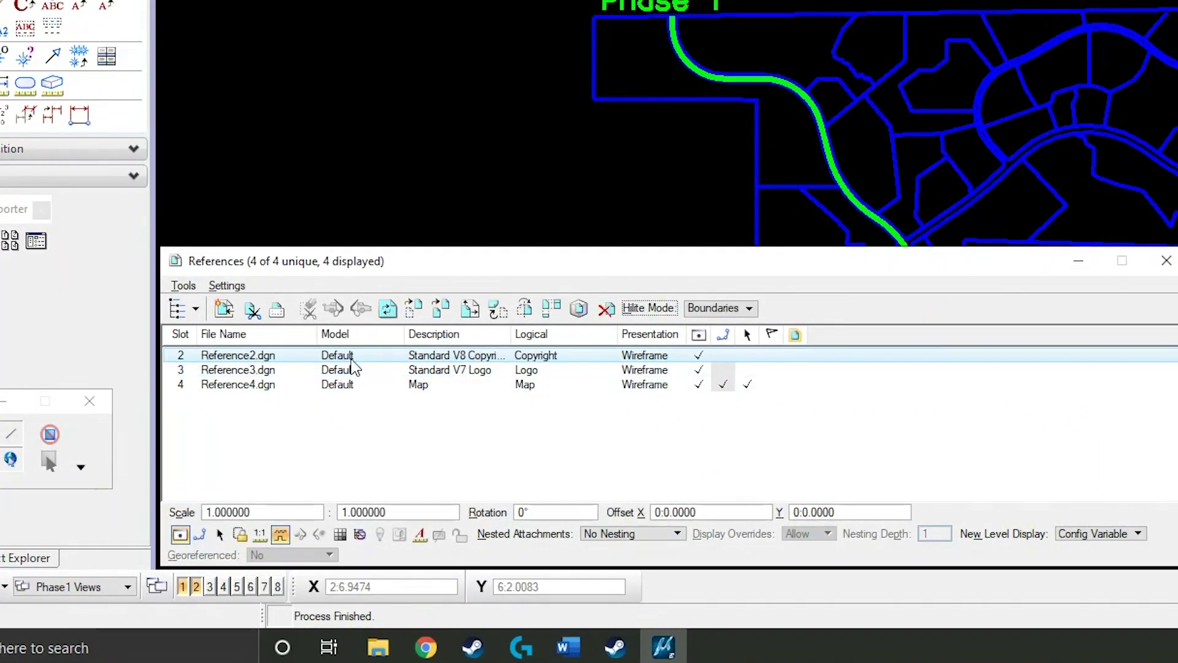
{"action": "left_click", "coordinate": [317, 370]}
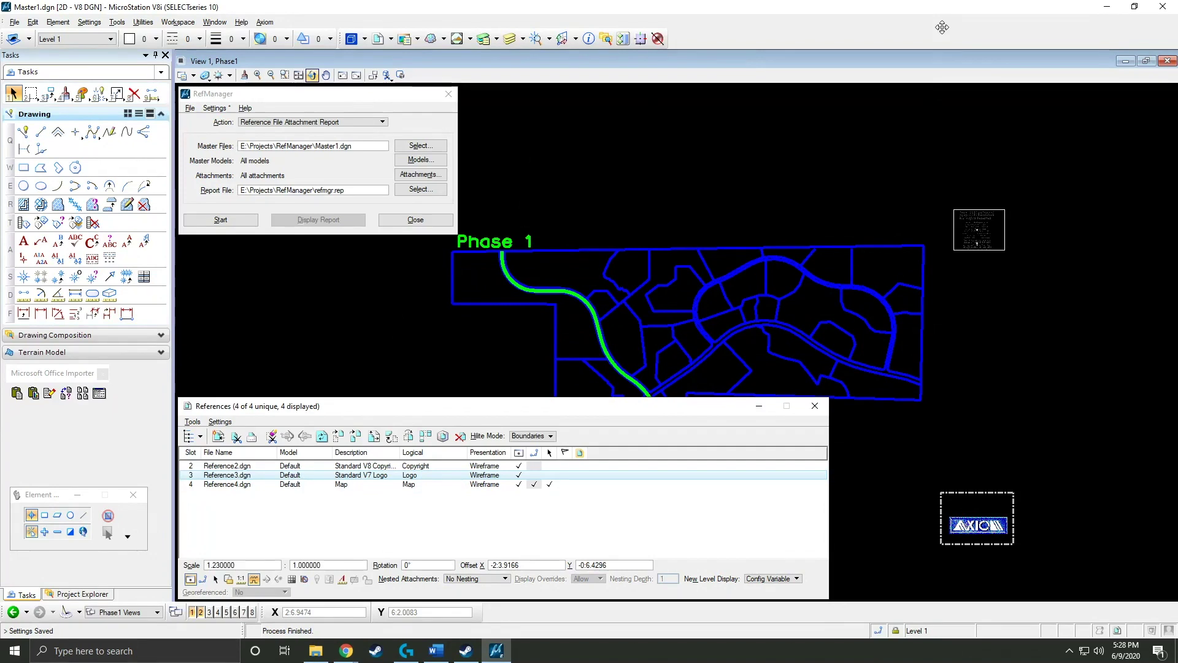
Exit MicroStation saving RefManager settings, then cut Projects from E: and paste it onto F:.
{"action": "left_click", "coordinate": [1164, 8]}
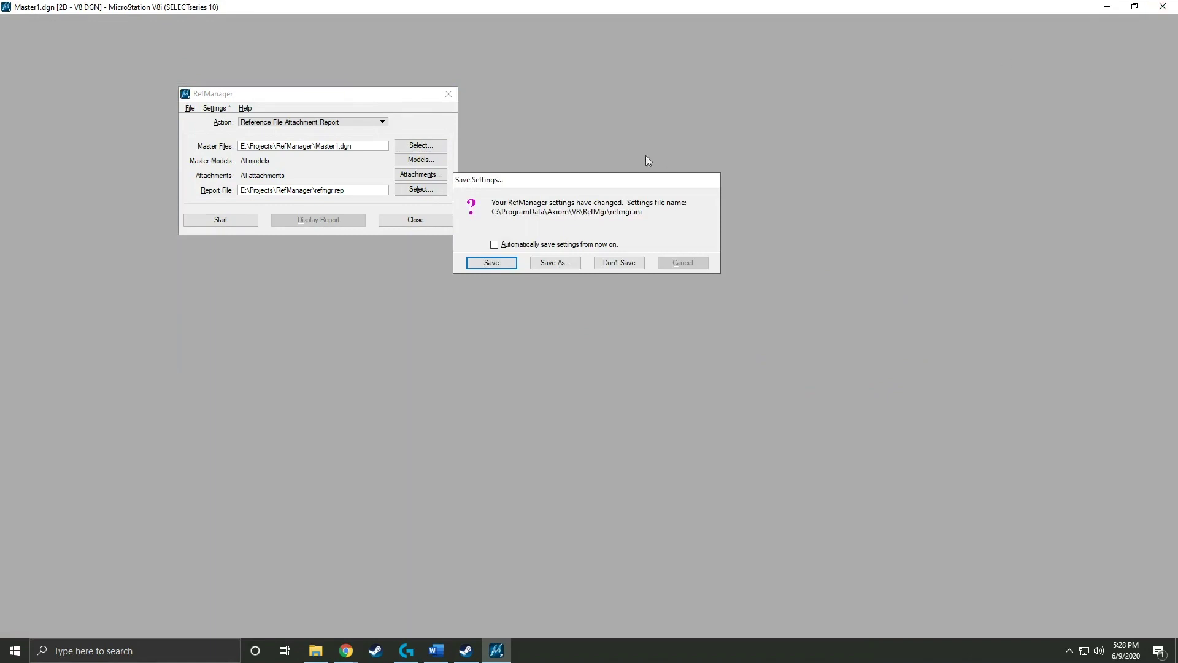
{"action": "left_click", "coordinate": [494, 262]}
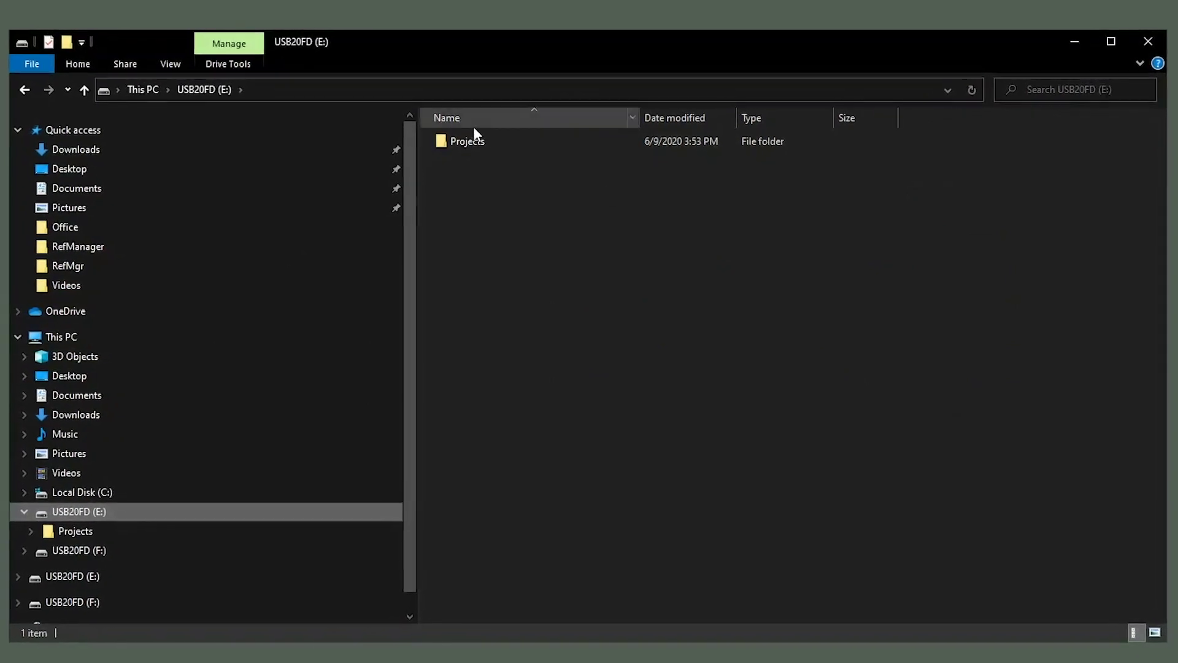
{"action": "left_click", "coordinate": [465, 142]}
{"action": "right_click", "coordinate": [465, 143]}
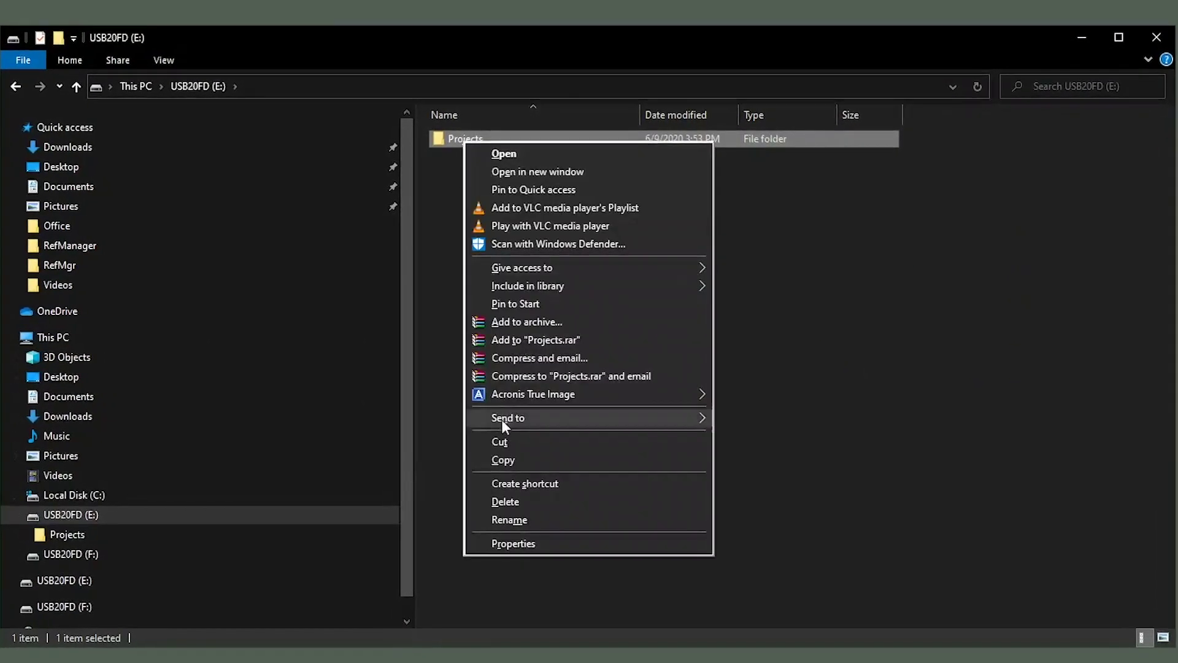
{"action": "left_click", "coordinate": [503, 445]}
{"action": "left_click", "coordinate": [70, 556]}
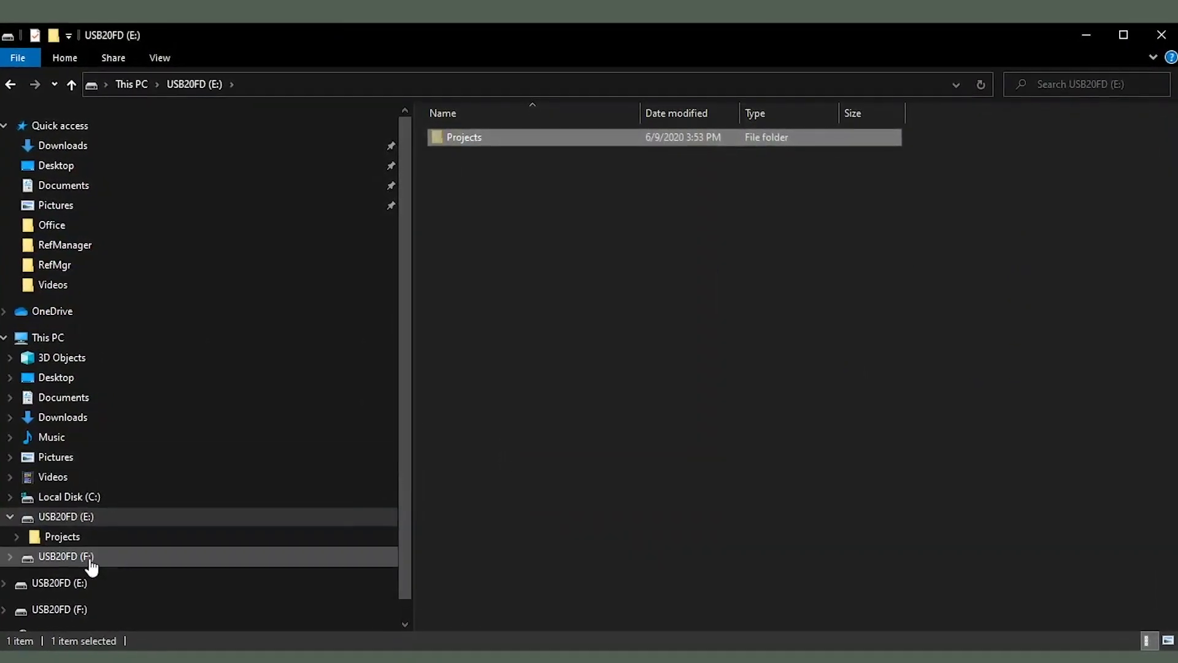
{"action": "right_click", "coordinate": [523, 335]}
{"action": "left_click", "coordinate": [571, 450]}
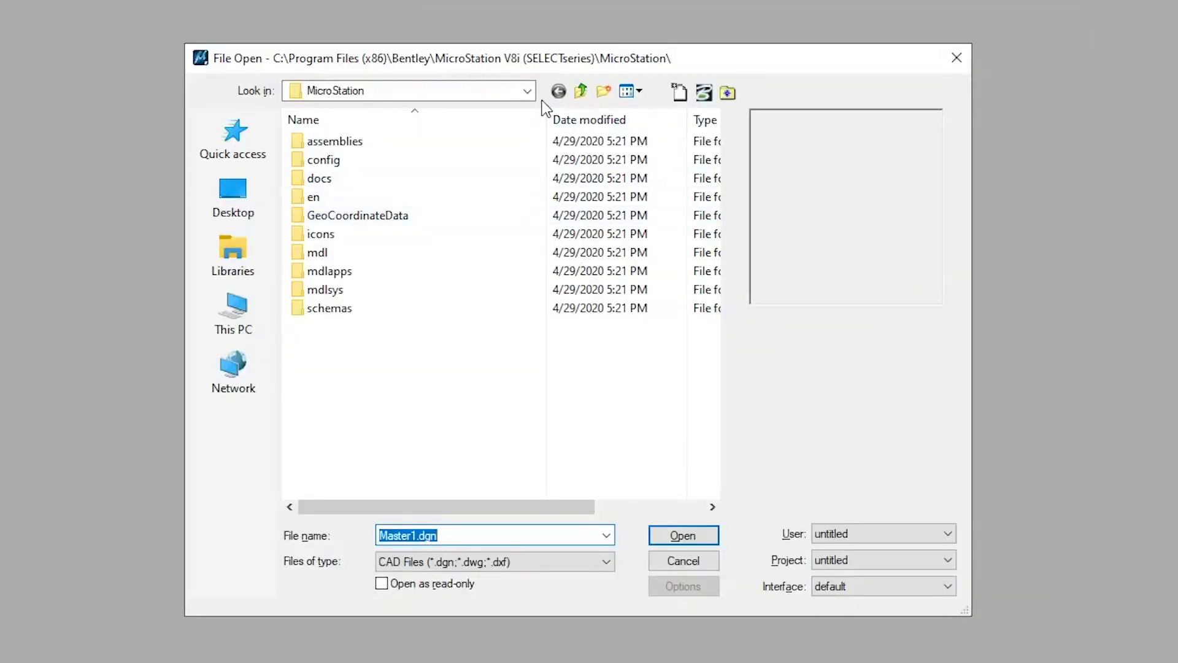
Open F:\Projects\RefManager\Master1.dgn and display its References list.
{"action": "left_click", "coordinate": [526, 91]}
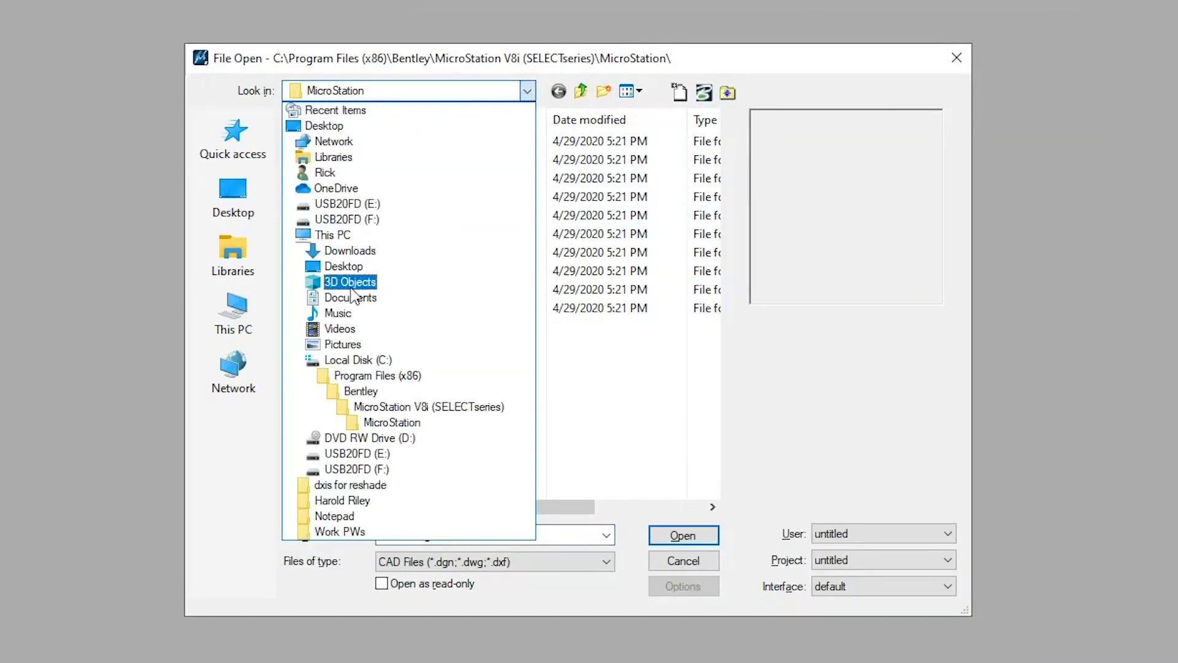
{"action": "left_click", "coordinate": [378, 467]}
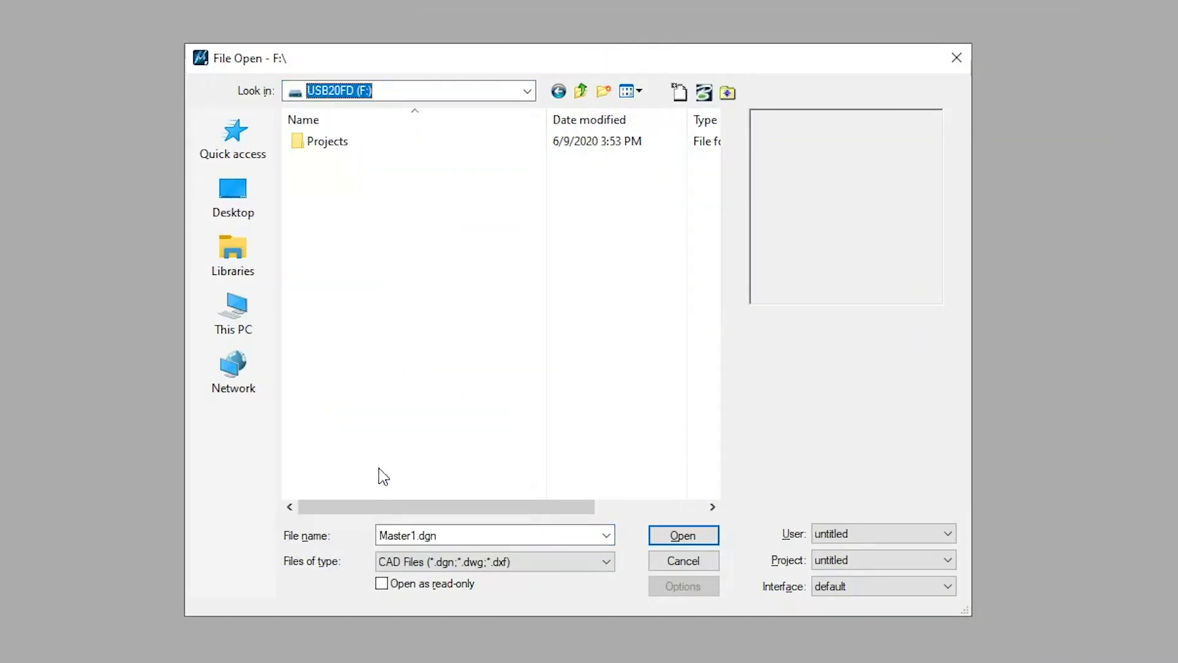
{"action": "double_click", "coordinate": [347, 143]}
{"action": "double_click", "coordinate": [341, 143]}
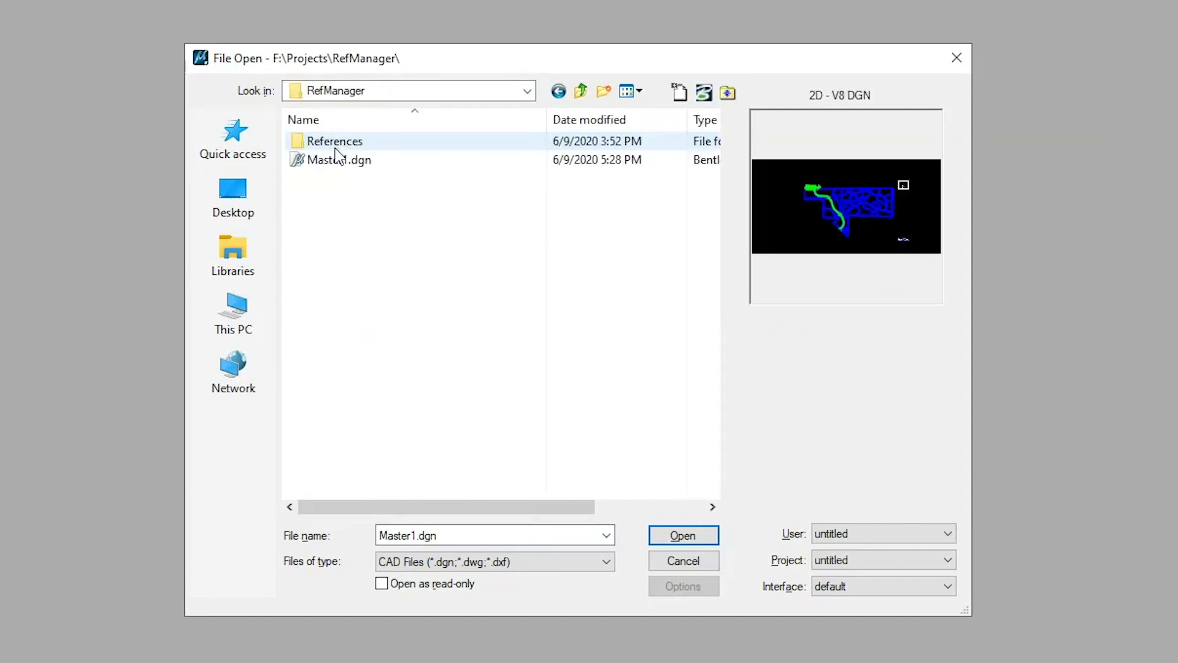
{"action": "left_click", "coordinate": [341, 161]}
{"action": "left_click", "coordinate": [683, 534]}
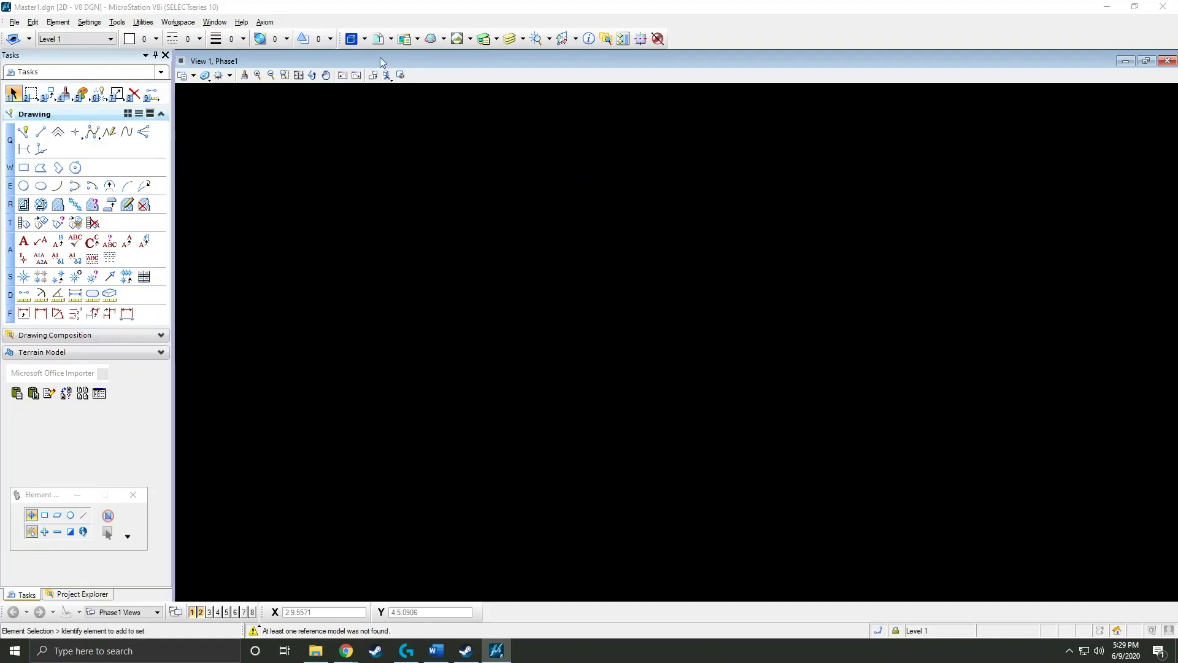
{"action": "left_click", "coordinate": [378, 41]}
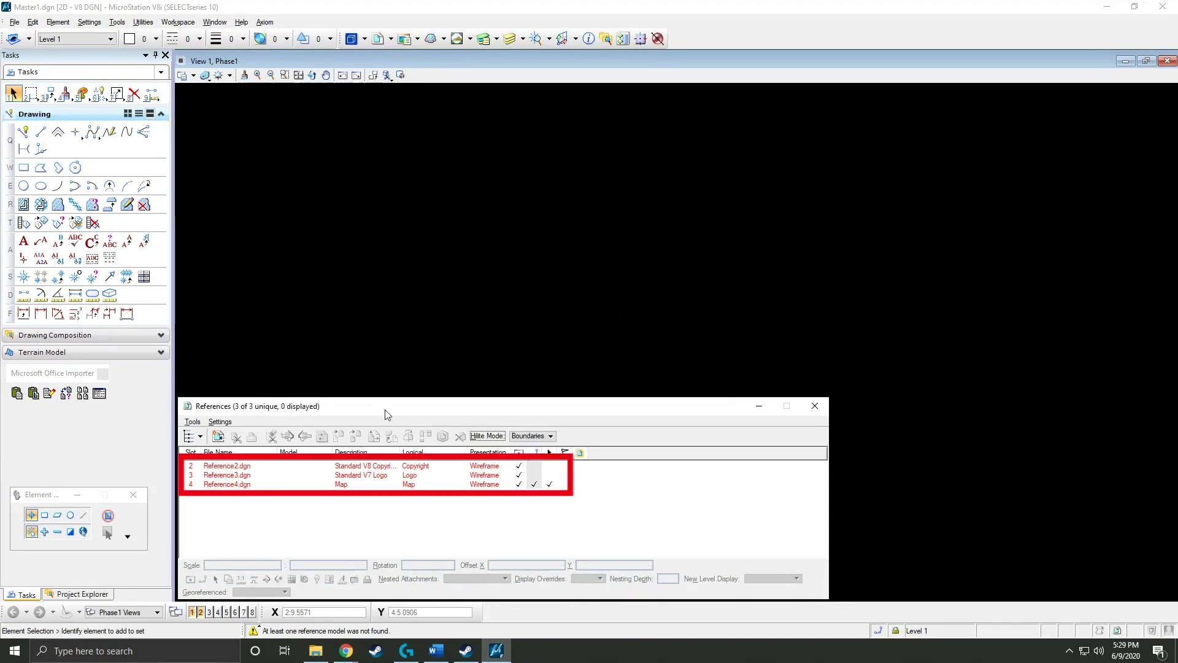
Launch RefManager from the Axiom menu and restore its factory default settings.
{"action": "left_click", "coordinate": [265, 22]}
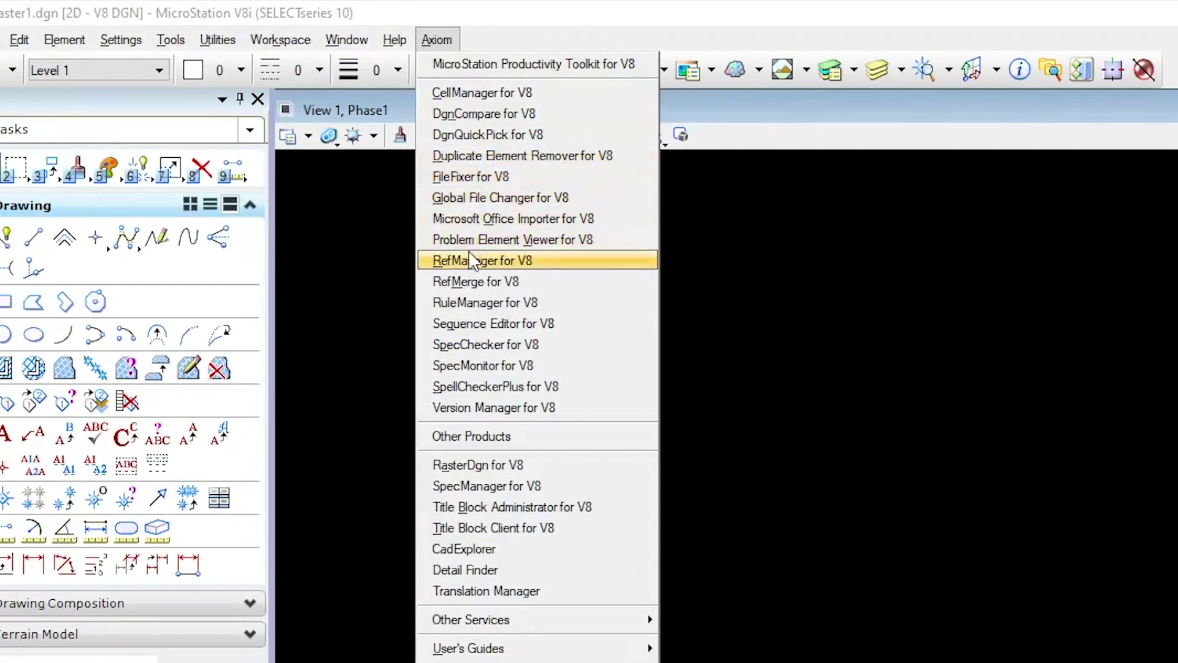
{"action": "left_click", "coordinate": [473, 262]}
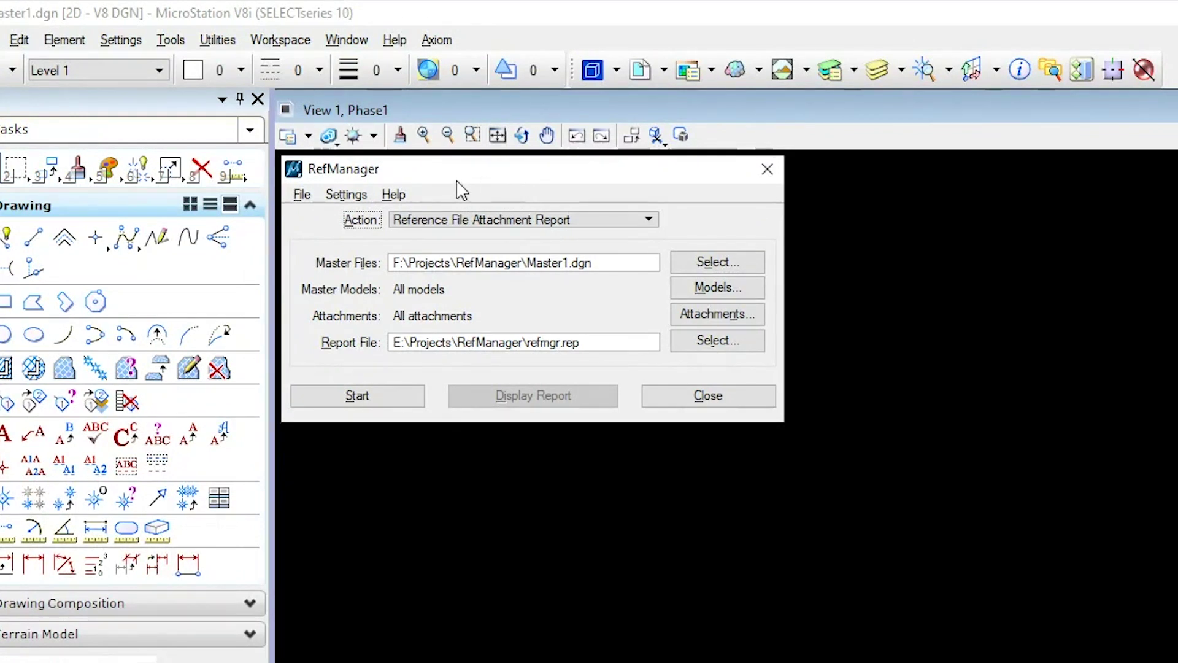
{"action": "left_click", "coordinate": [346, 197]}
{"action": "left_click", "coordinate": [396, 348]}
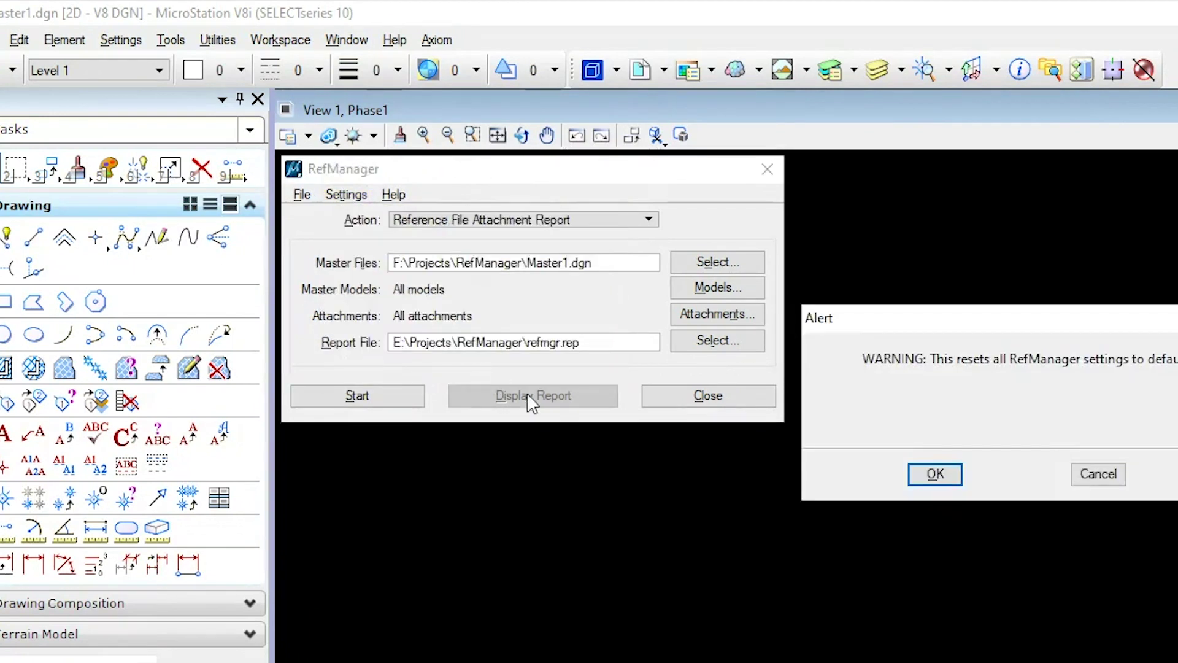
{"action": "left_click", "coordinate": [935, 474]}
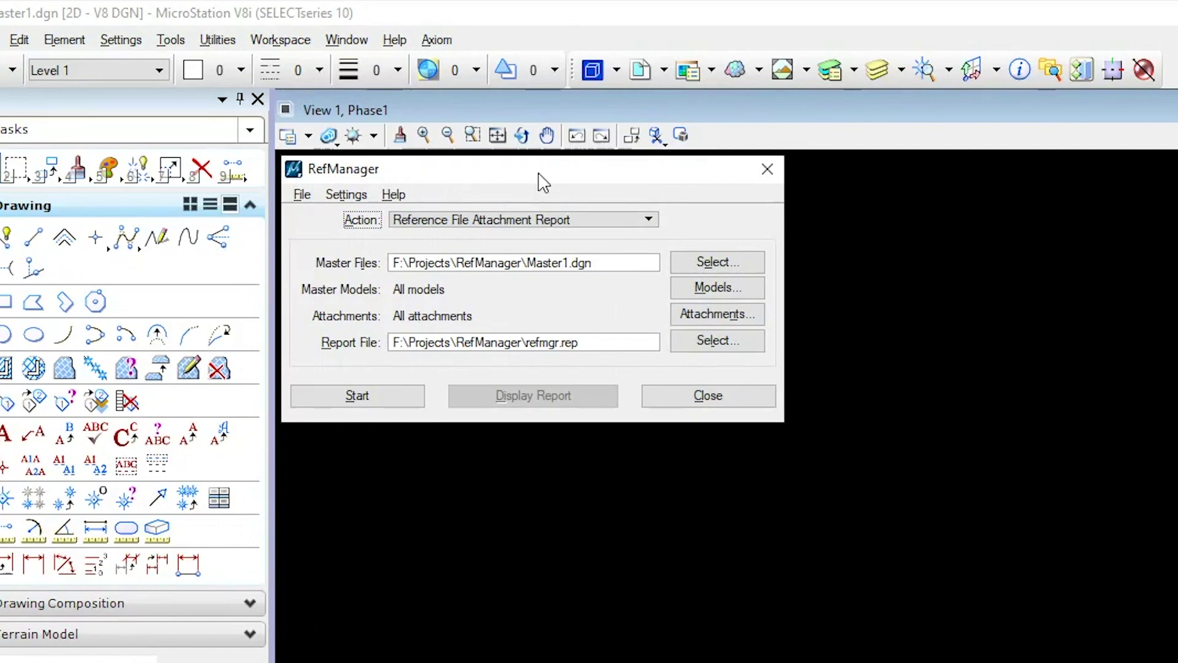
{"action": "left_click", "coordinate": [534, 220]}
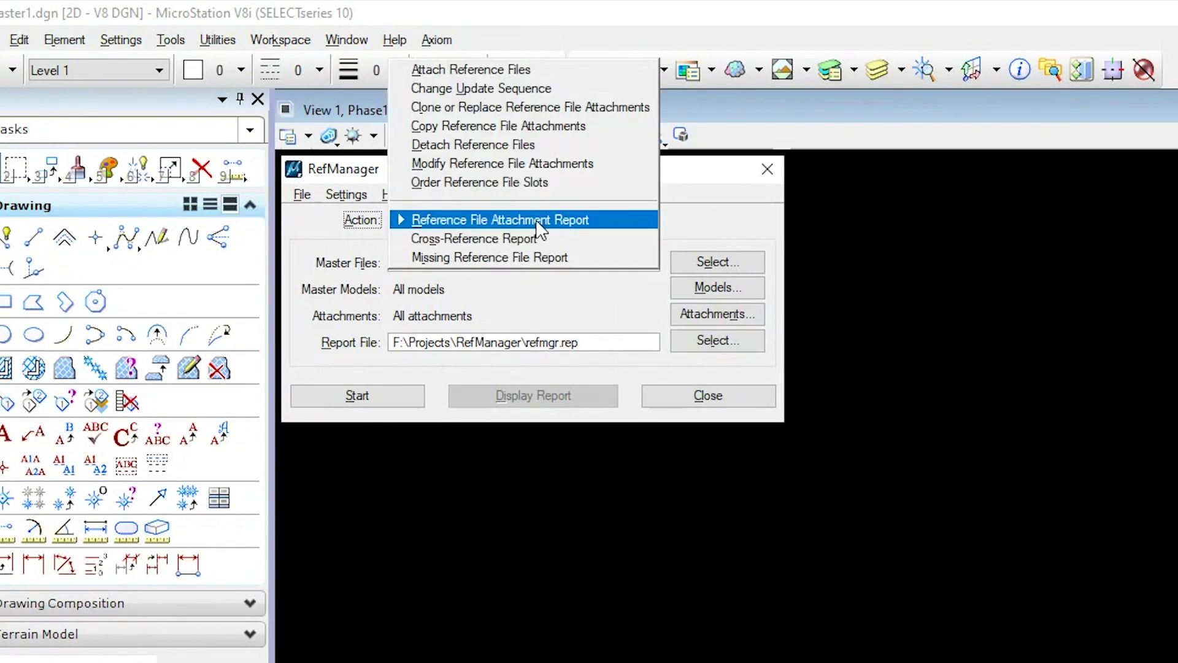
Choose Modify Reference File Attachments with a Full Path rule changing E: to F:.
{"action": "left_click", "coordinate": [616, 166]}
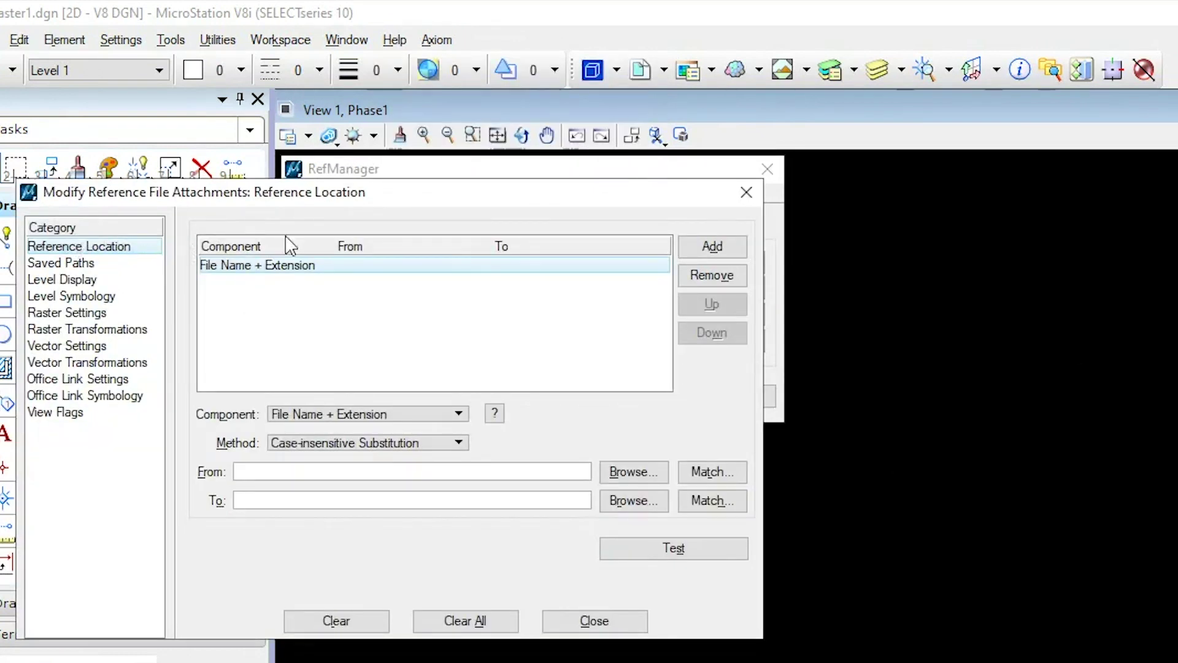
{"action": "left_click", "coordinate": [443, 418]}
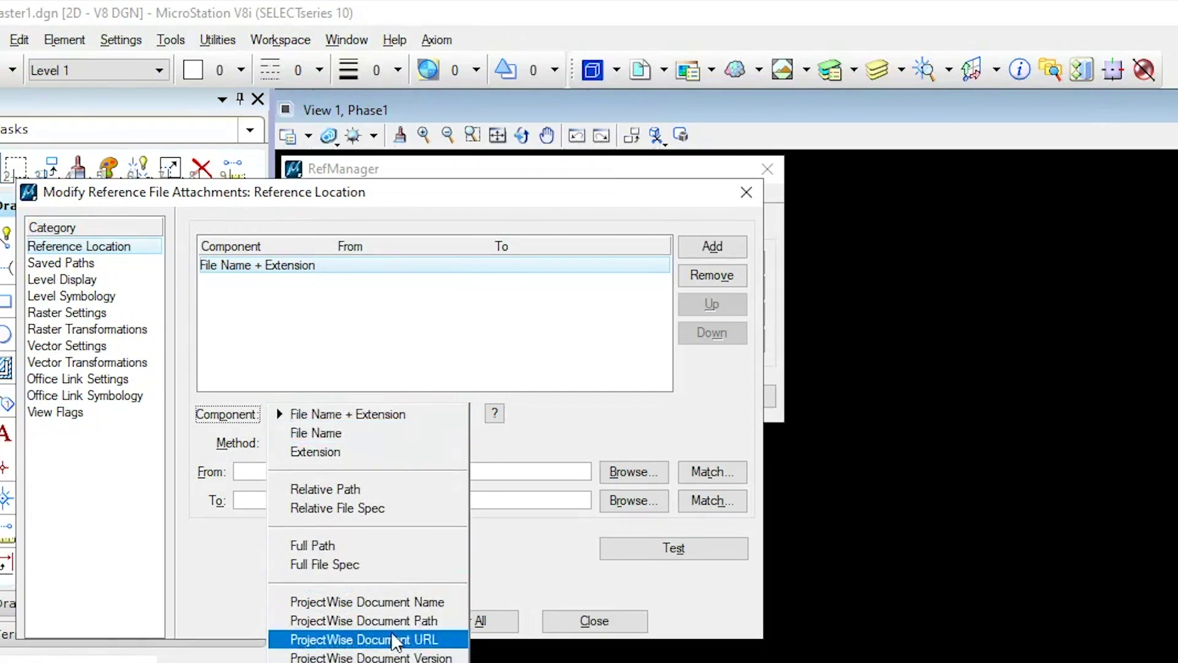
{"action": "left_click", "coordinate": [372, 546]}
{"action": "left_click", "coordinate": [296, 493]}
{"action": "type", "text": "F:"}
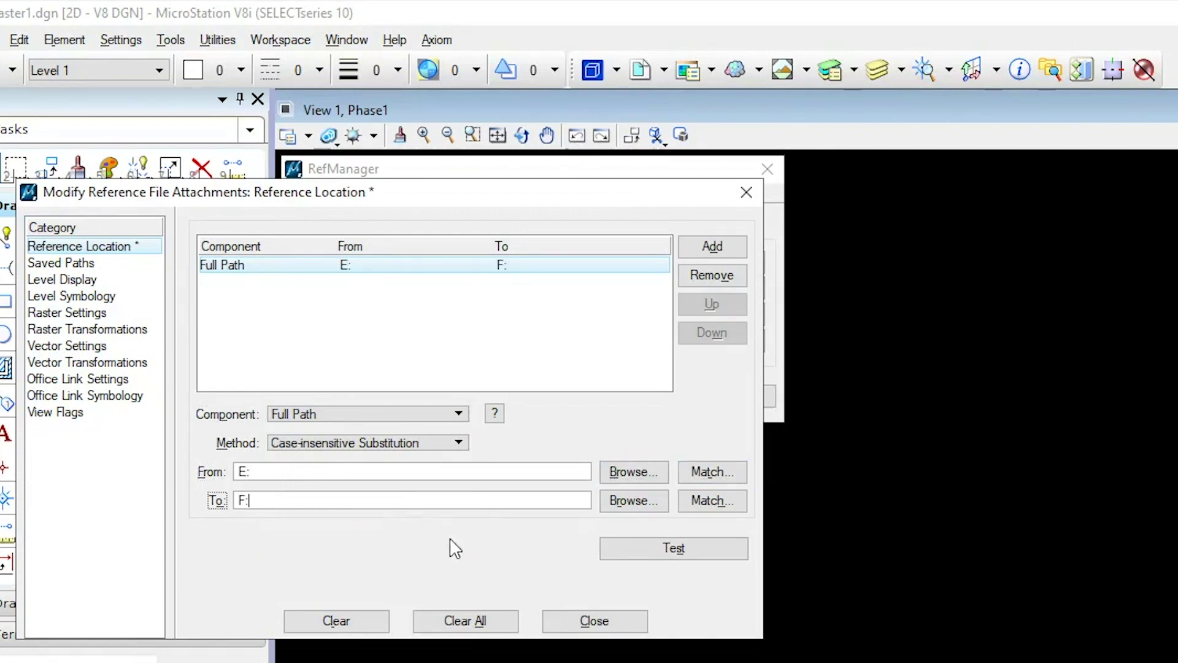
{"action": "left_click", "coordinate": [603, 623]}
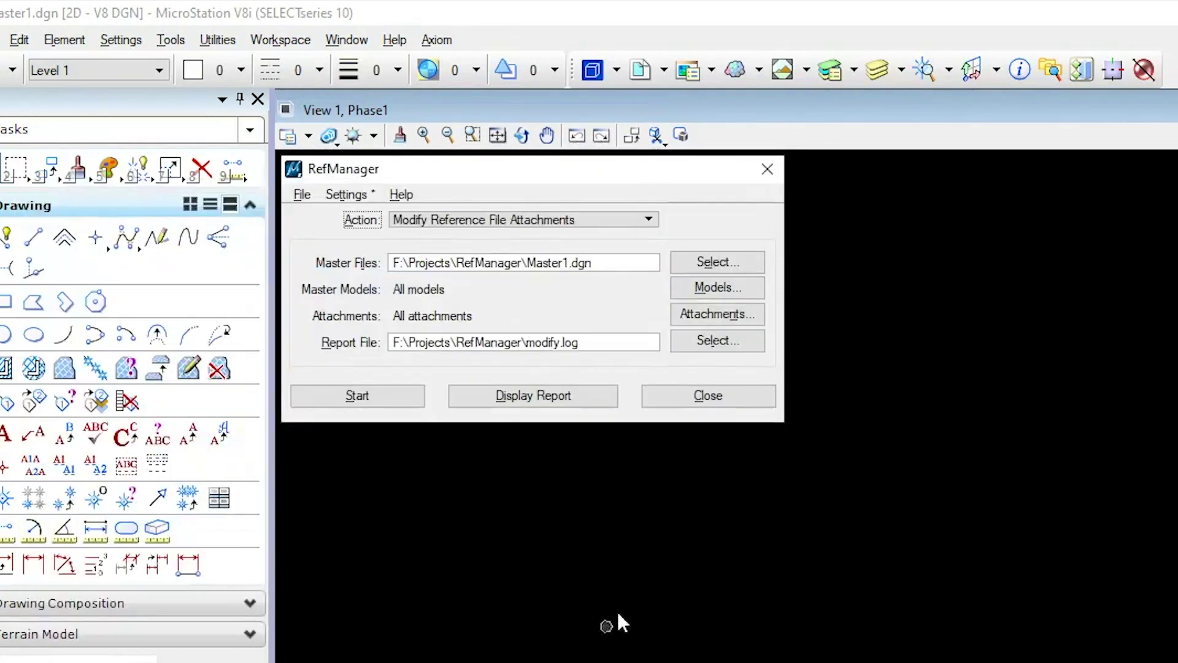
Clear part of the report file path and start processing.
{"action": "left_click_drag", "start_coordinate": [580, 342], "coordinate": [385, 342]}
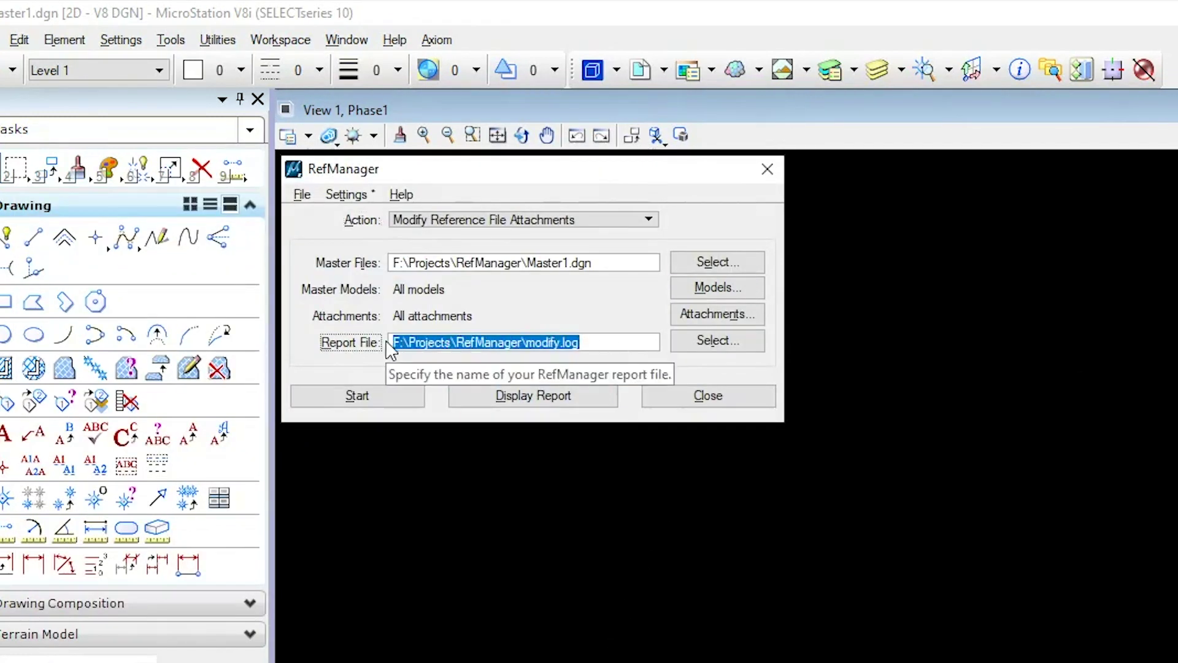
{"action": "key", "text": "Delete"}
{"action": "key", "text": "Tab"}
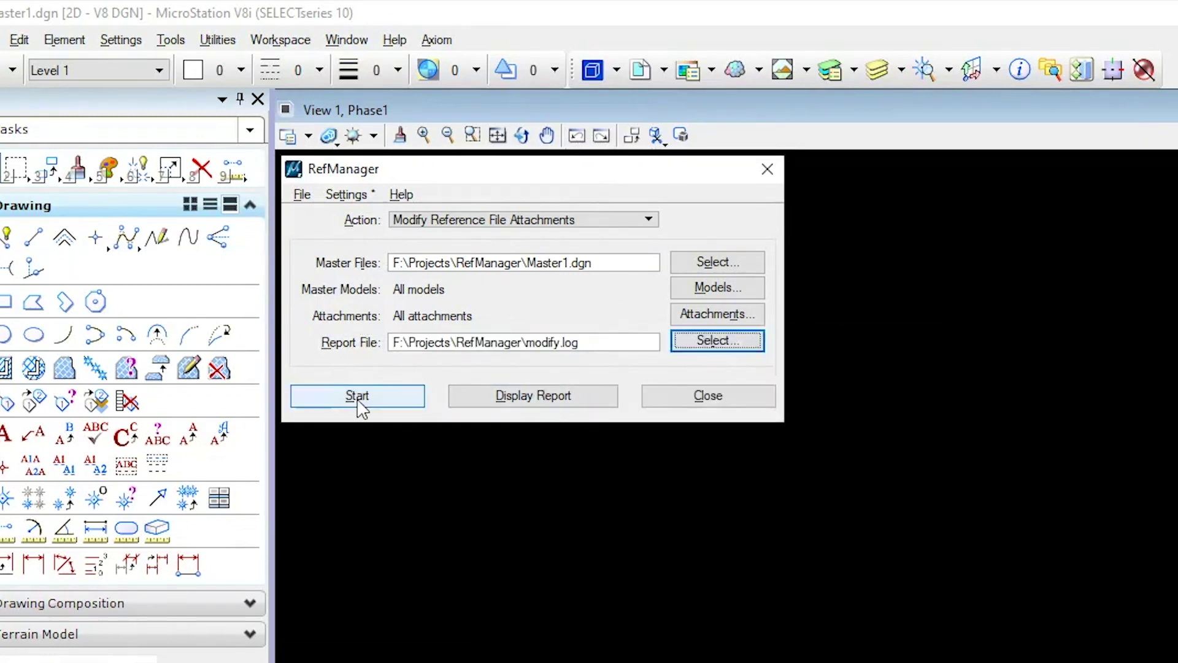
{"action": "left_click", "coordinate": [358, 401]}
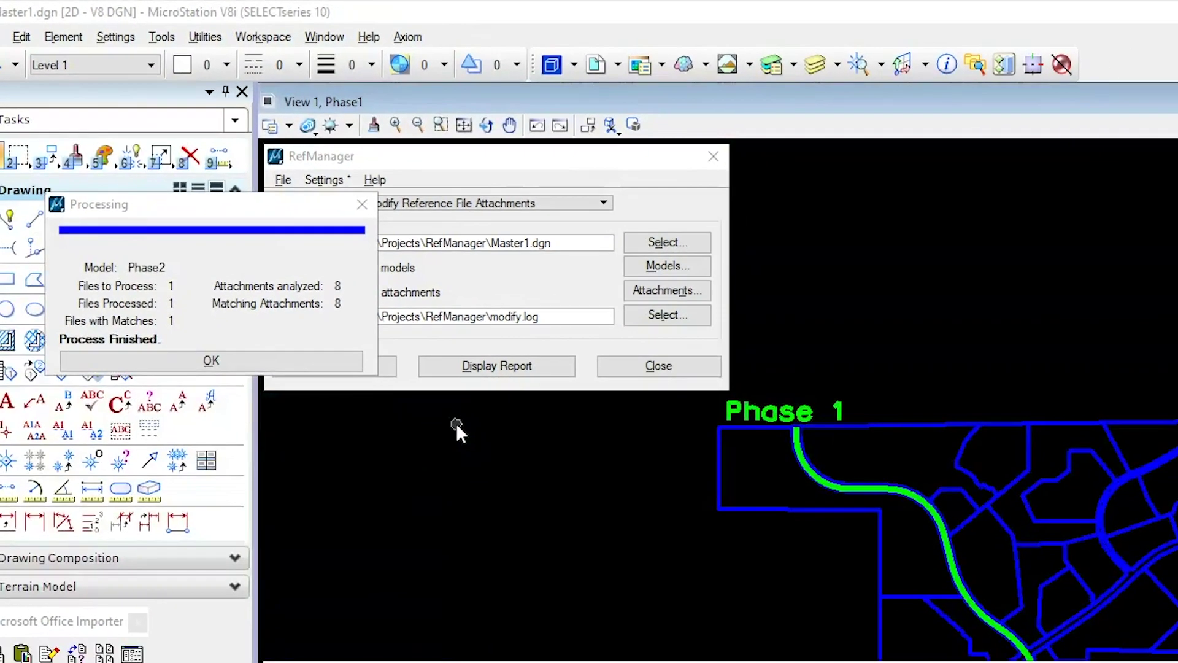
Dismiss the Process Finished summary and bring up Level Display for View 1.
{"action": "key", "text": "Return"}
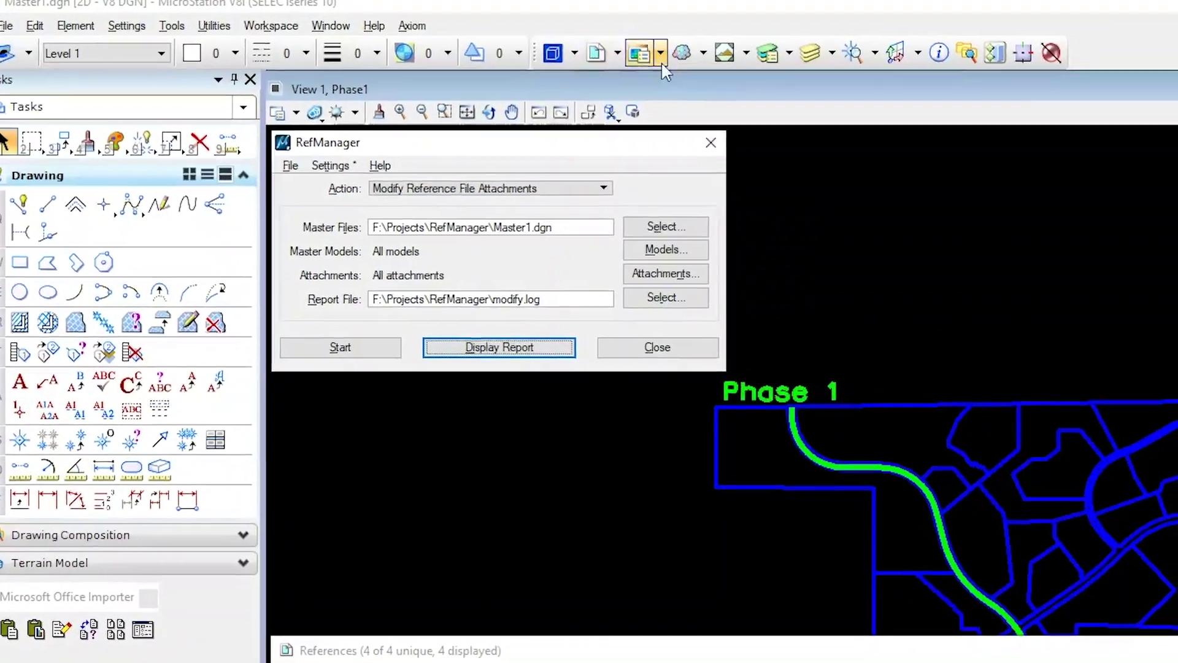
{"action": "left_click", "coordinate": [641, 54]}
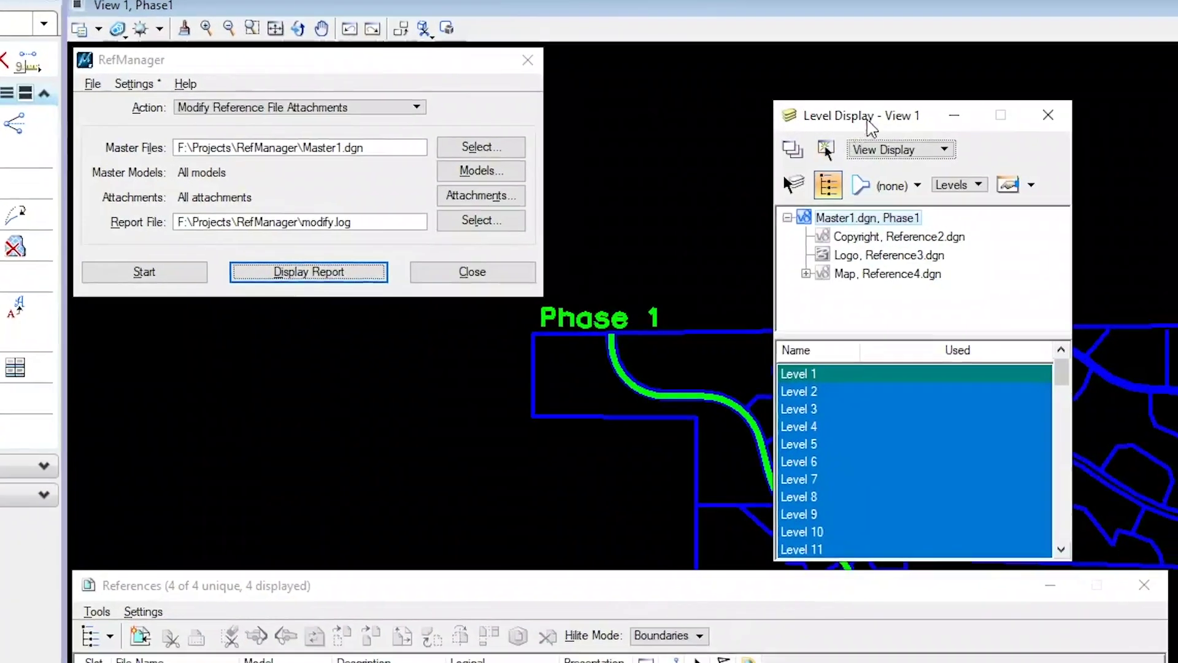
Move Level Display and view Copyright, Reference2.dgn's levels, with Level 1 marked used.
{"action": "left_click_drag", "start_coordinate": [870, 127], "coordinate": [809, 96]}
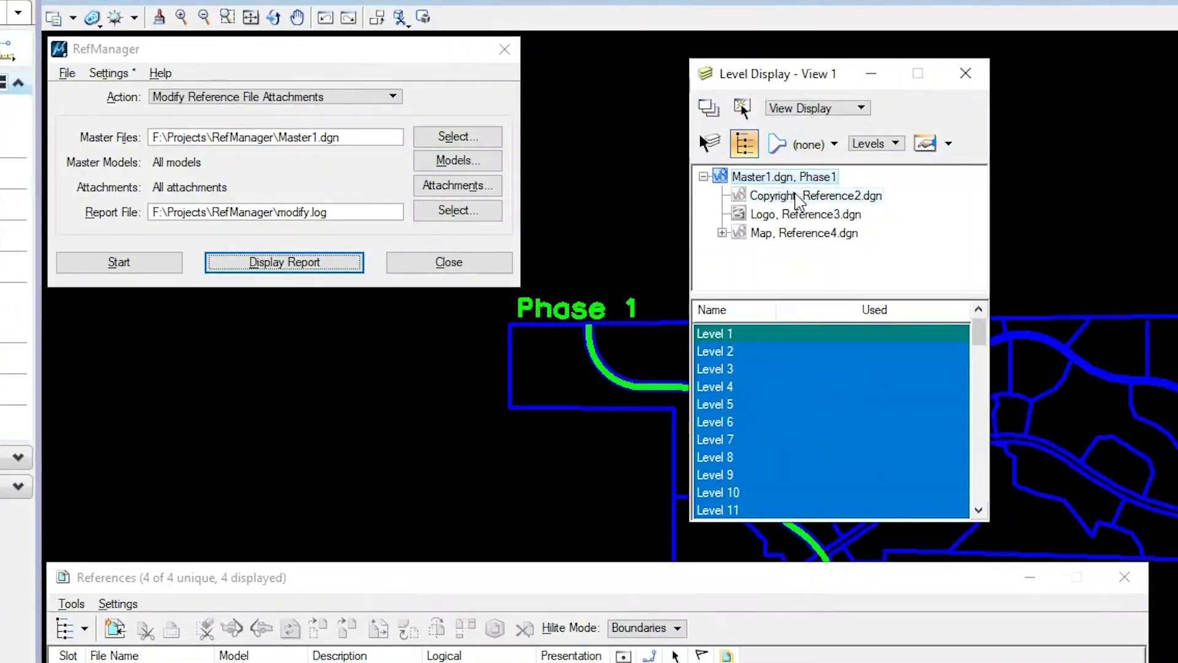
{"action": "left_click", "coordinate": [797, 199]}
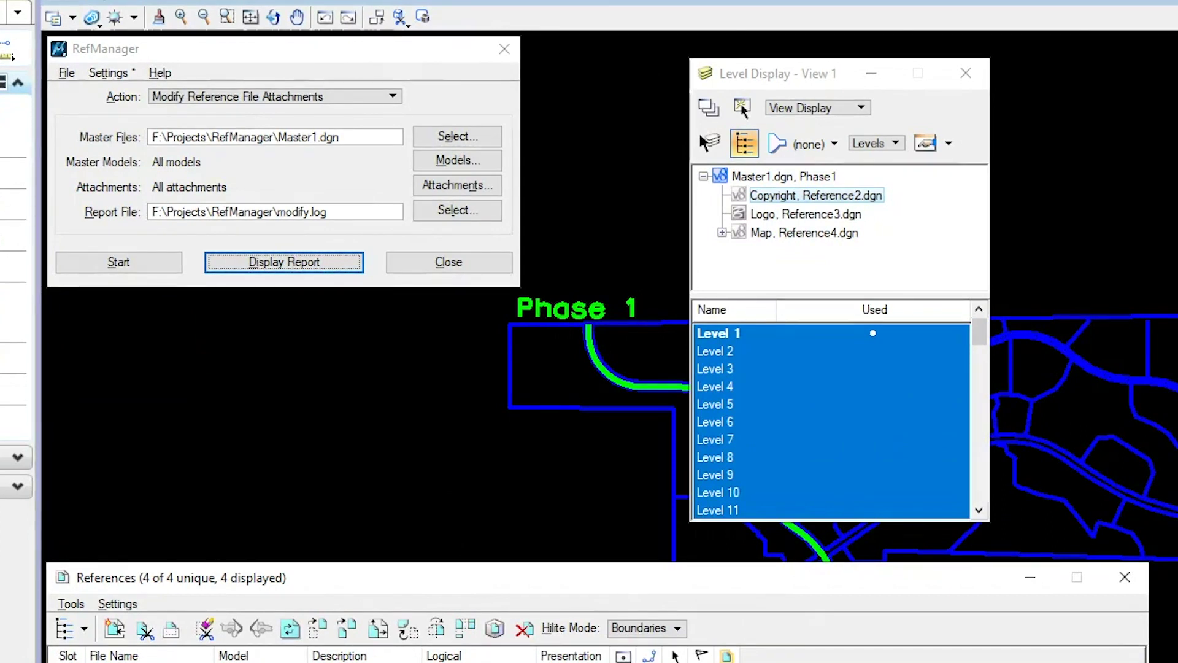
{"action": "left_click", "coordinate": [773, 337]}
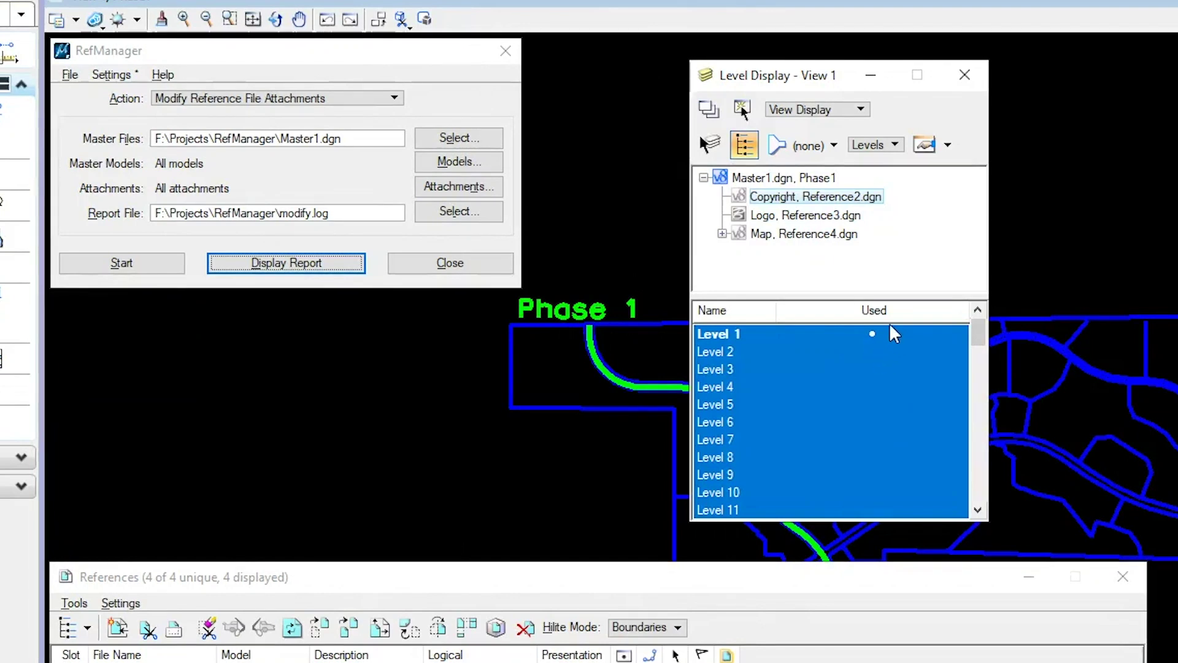
{"action": "left_click", "coordinate": [383, 72]}
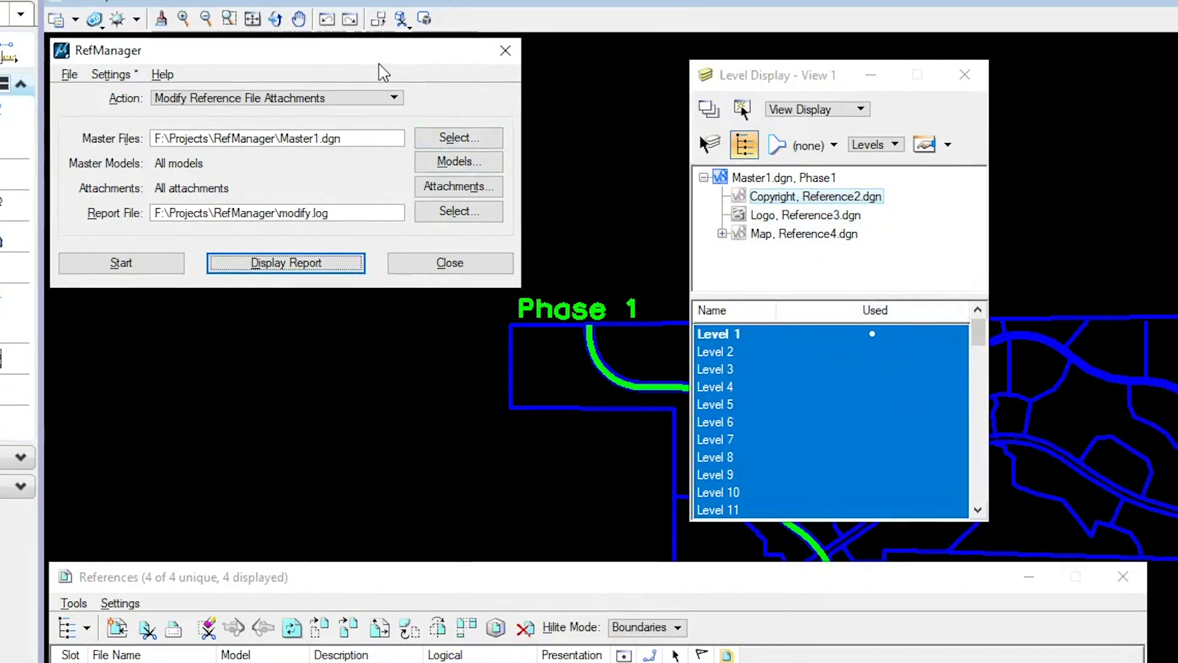
Close Level Display, then bring up and dismiss the reference location modification settings.
{"action": "left_click", "coordinate": [965, 75]}
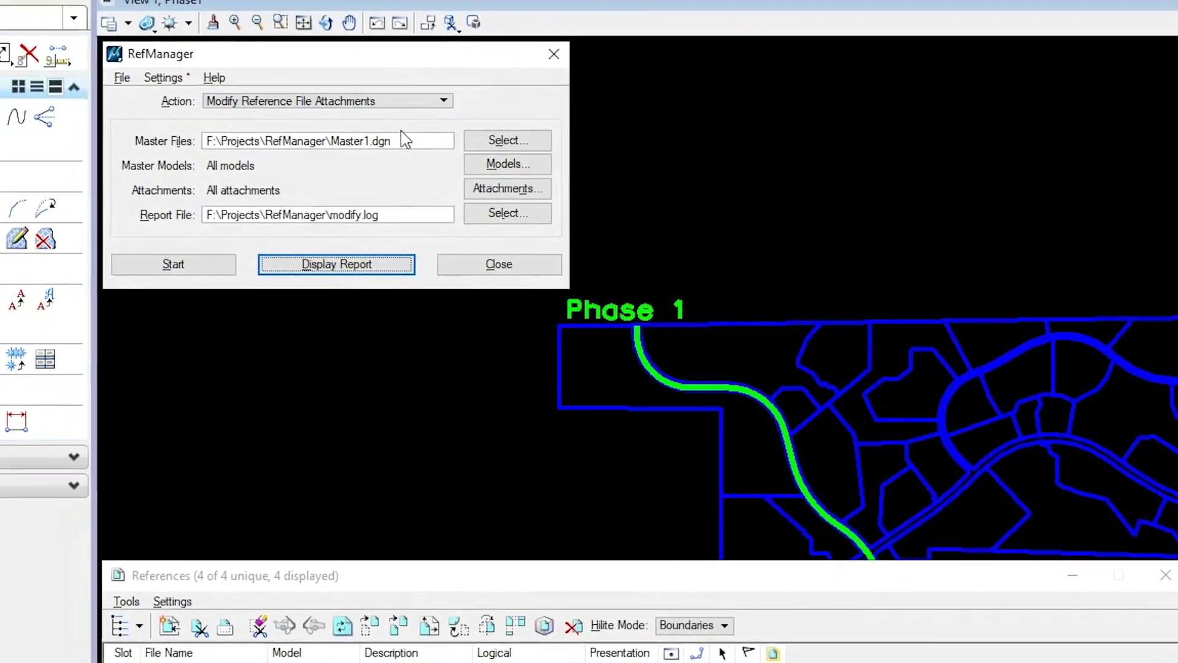
{"action": "left_click", "coordinate": [444, 100]}
{"action": "left_click", "coordinate": [437, 103]}
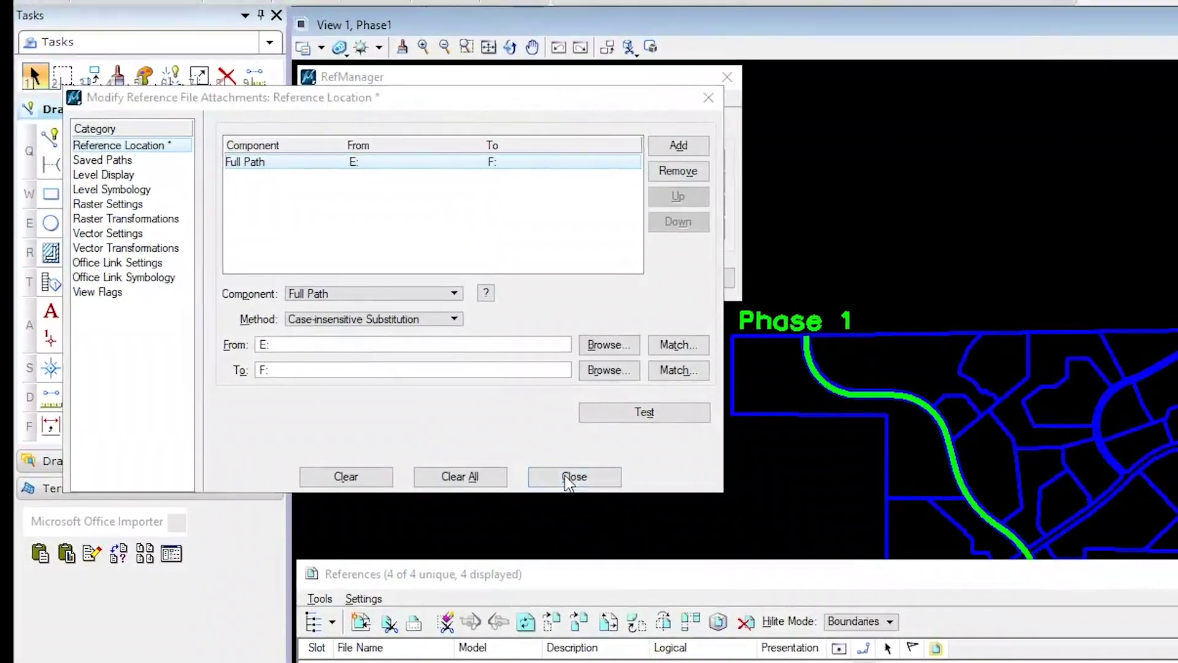
{"action": "left_click", "coordinate": [573, 477]}
Restore RefManager factory defaults and choose Modify Reference File Attachments.
{"action": "left_click", "coordinate": [365, 110]}
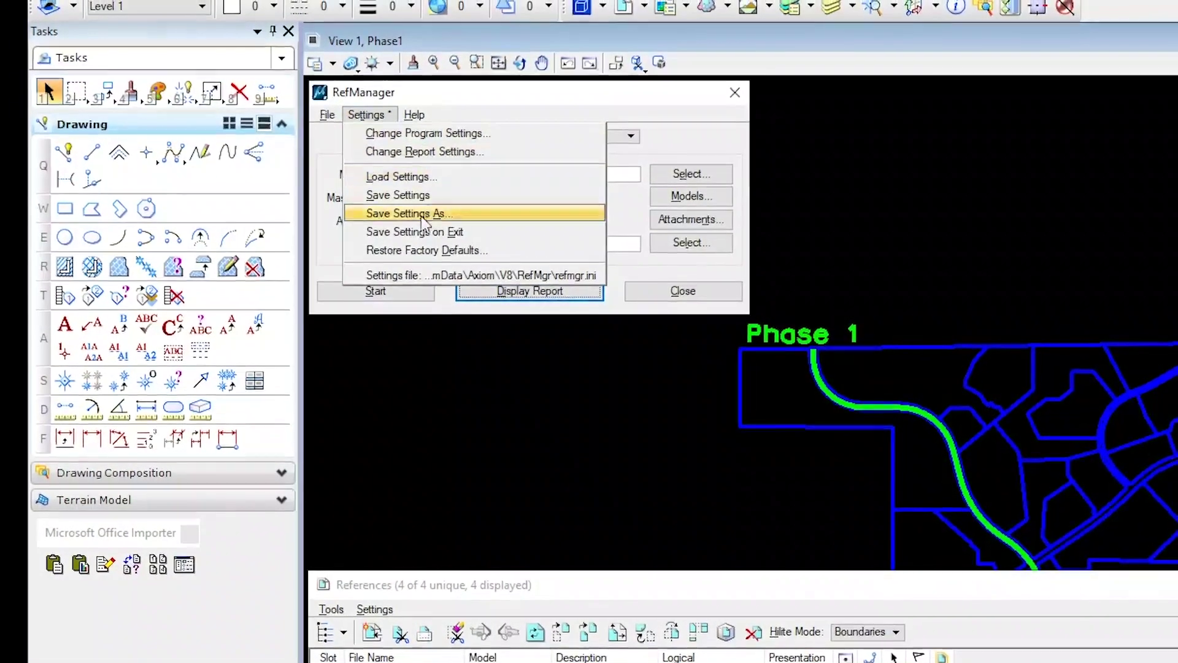
{"action": "left_click", "coordinate": [425, 251]}
{"action": "left_click", "coordinate": [873, 361]}
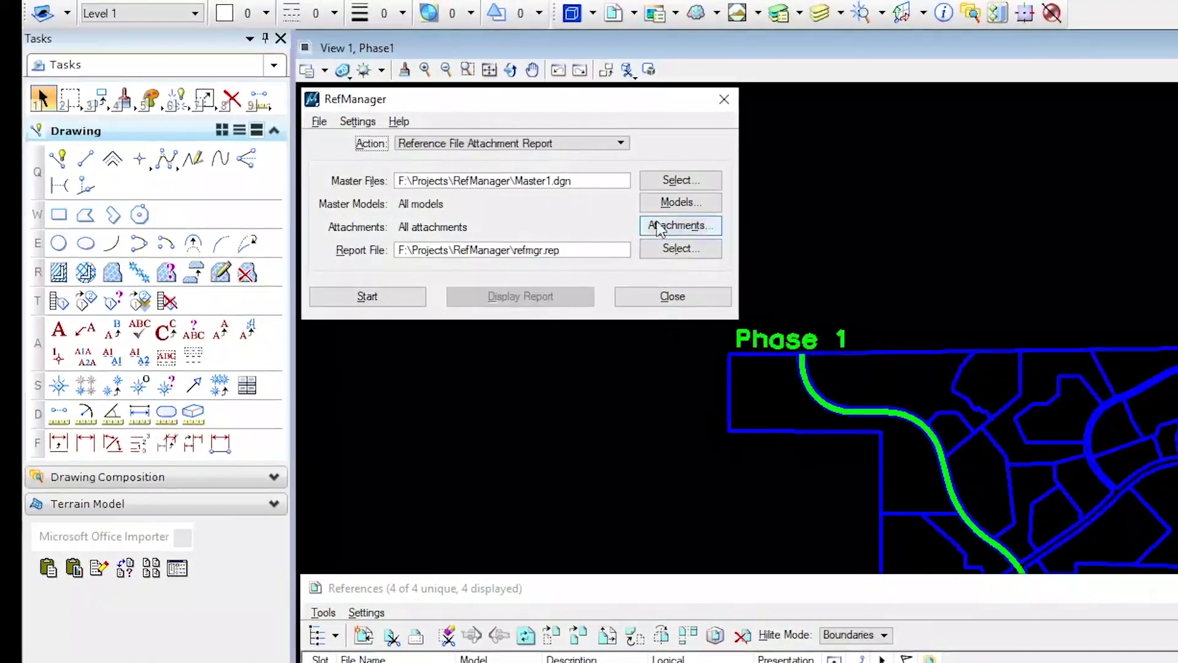
{"action": "left_click", "coordinate": [620, 144]}
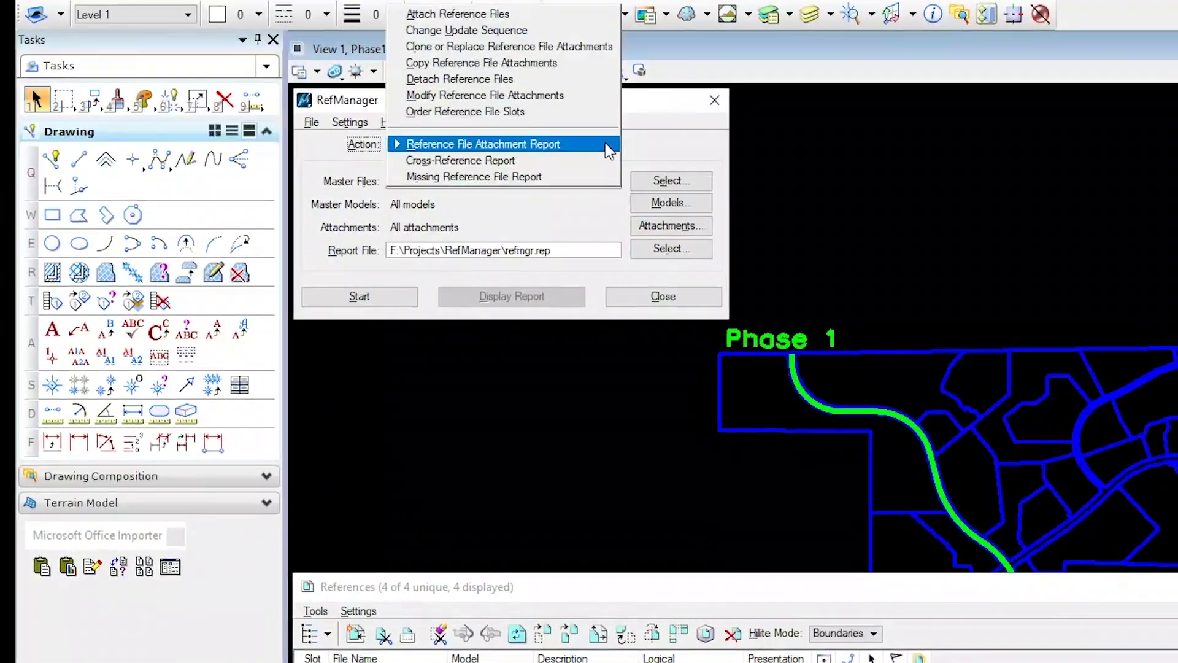
{"action": "left_click", "coordinate": [552, 96]}
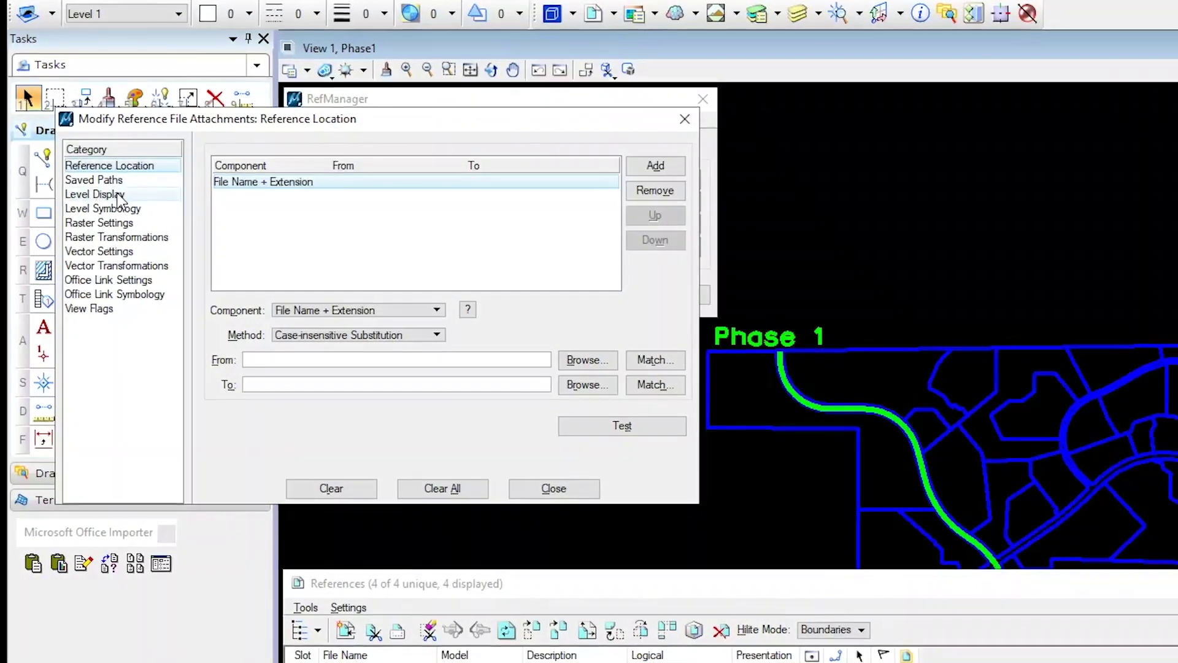
In the Level Display category, select Level 1 and set view 1 to Turn Off.
{"action": "left_click", "coordinate": [95, 194]}
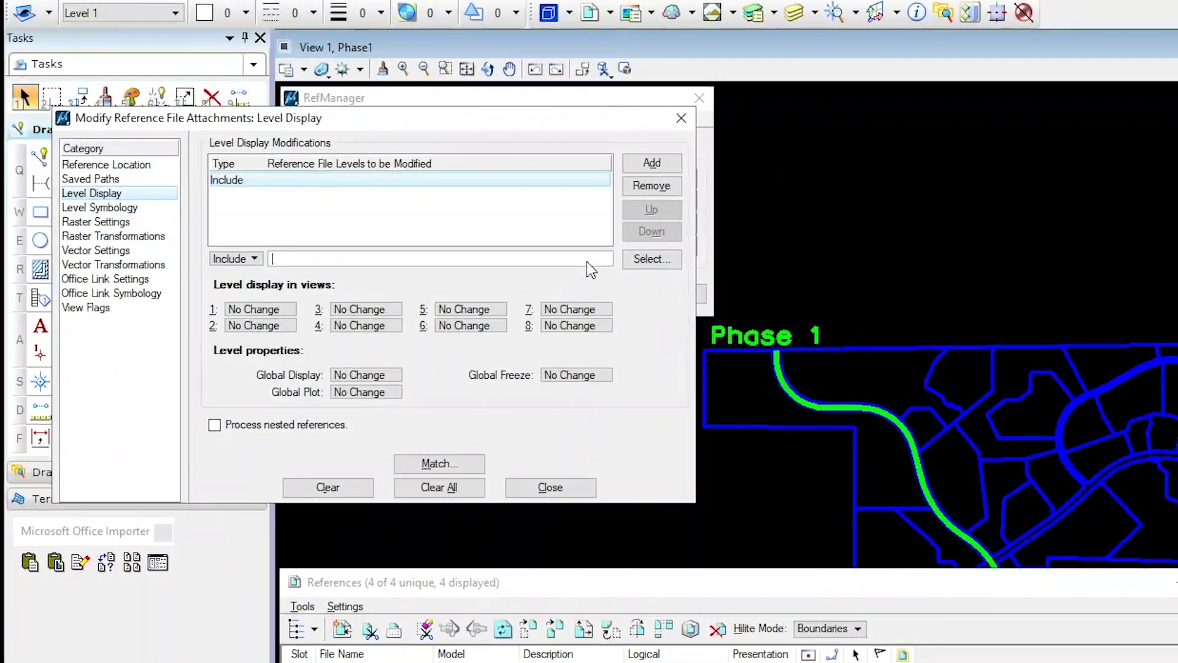
{"action": "left_click", "coordinate": [649, 259]}
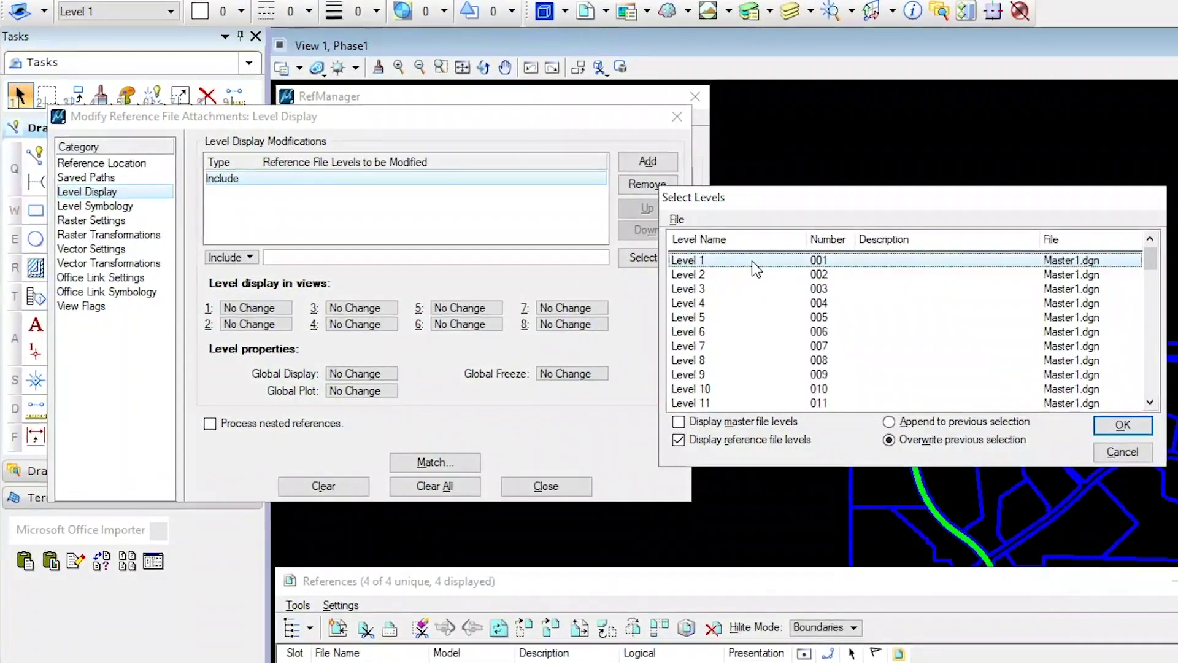
{"action": "left_click", "coordinate": [1124, 425]}
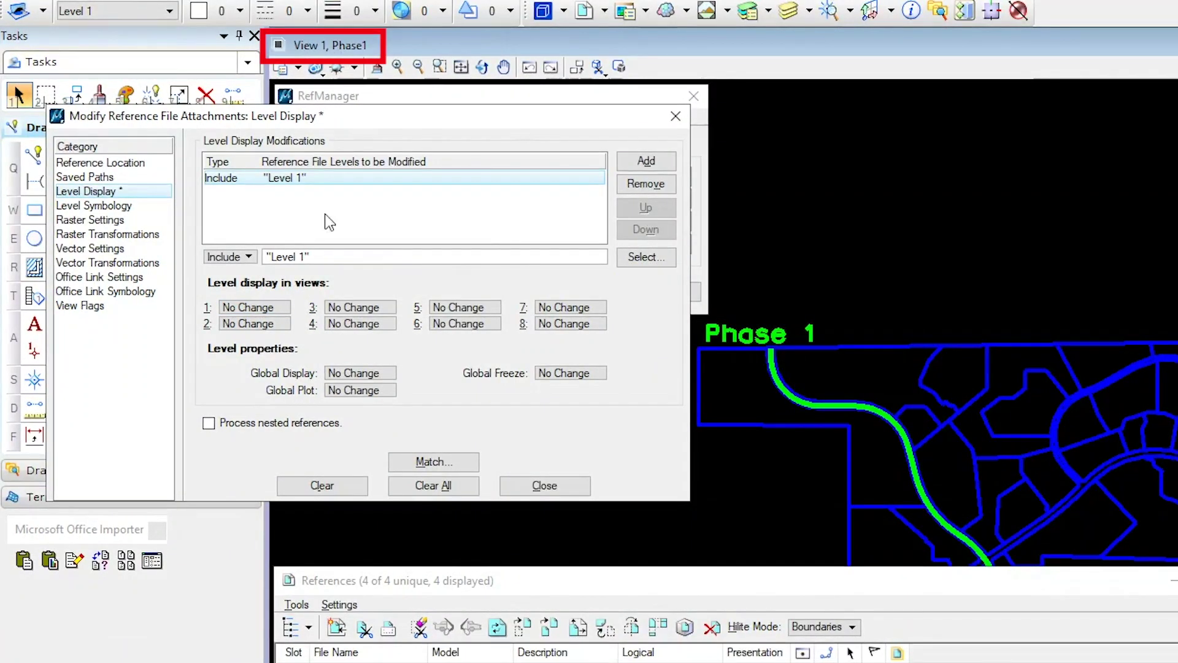
{"action": "left_click", "coordinate": [274, 307]}
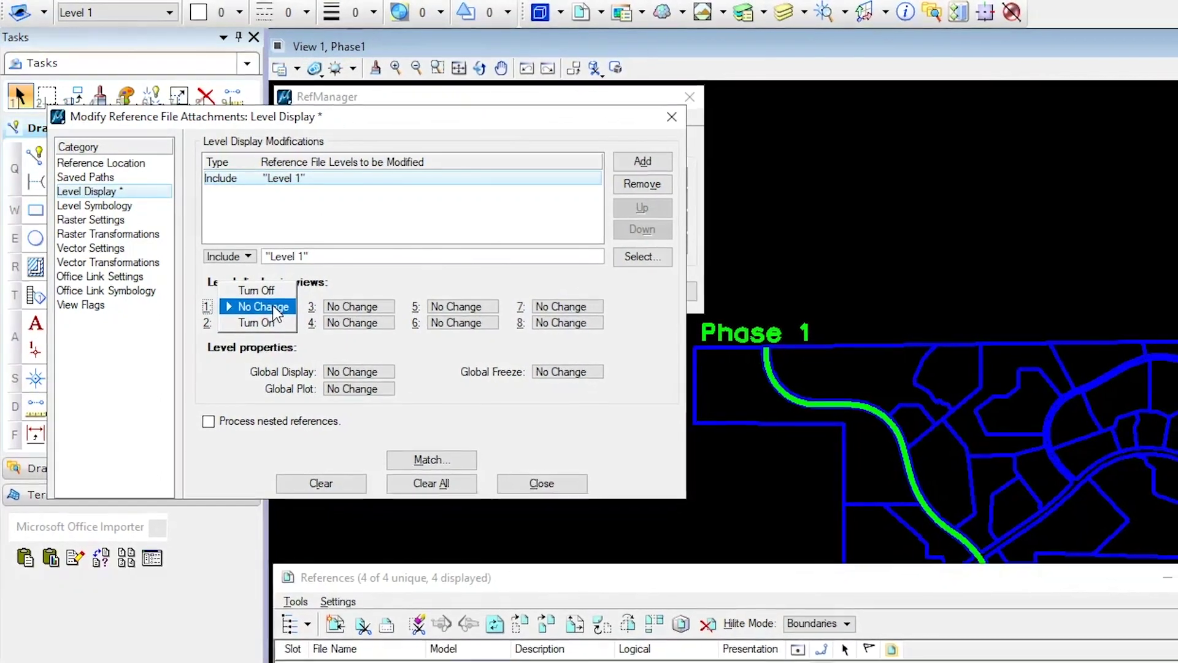
{"action": "left_click", "coordinate": [277, 290]}
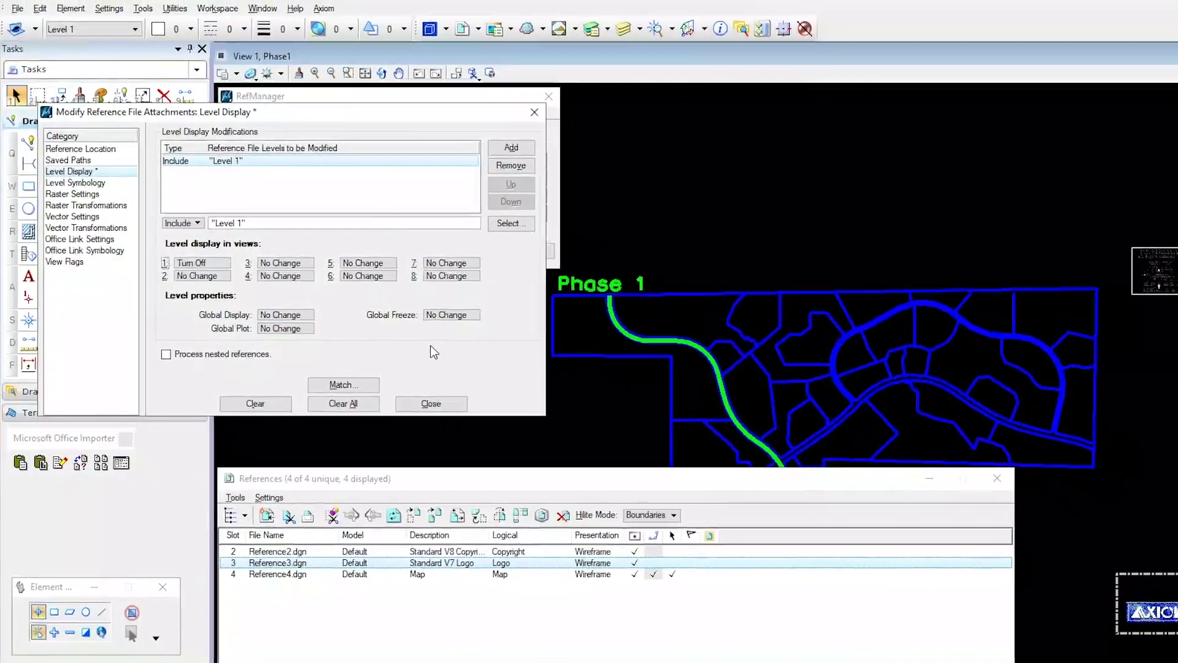
Close the Modify dialog, run the Level 1 view-off modification, and acknowledge the summary.
{"action": "key", "text": "Escape"}
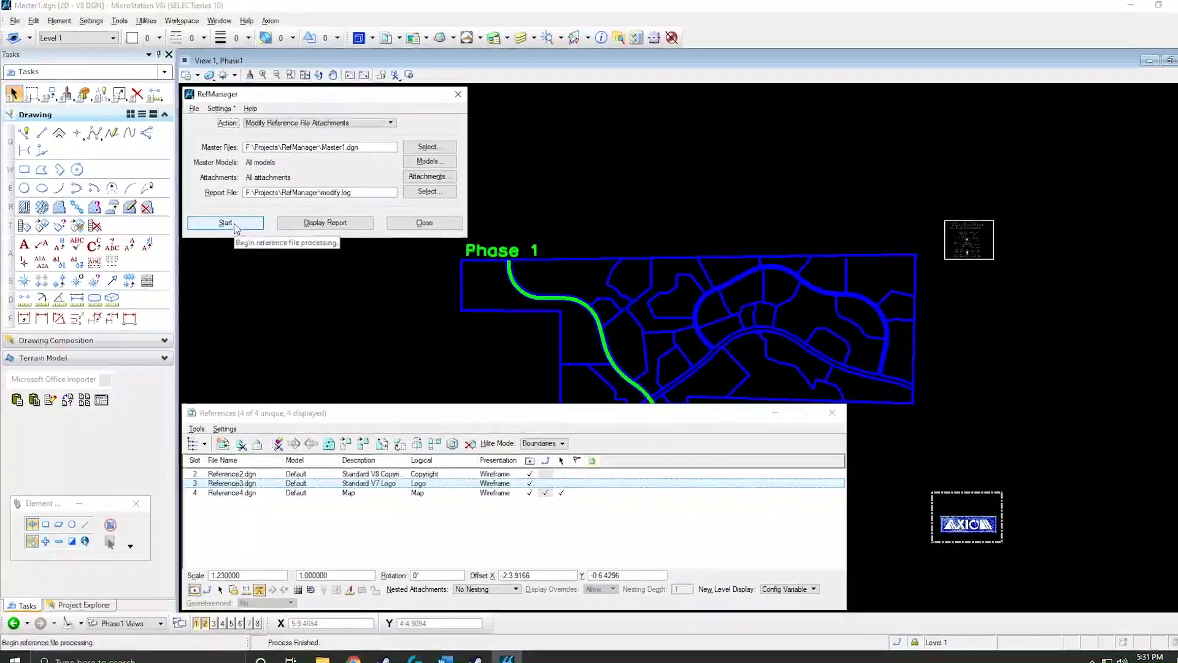
{"action": "left_click", "coordinate": [235, 226]}
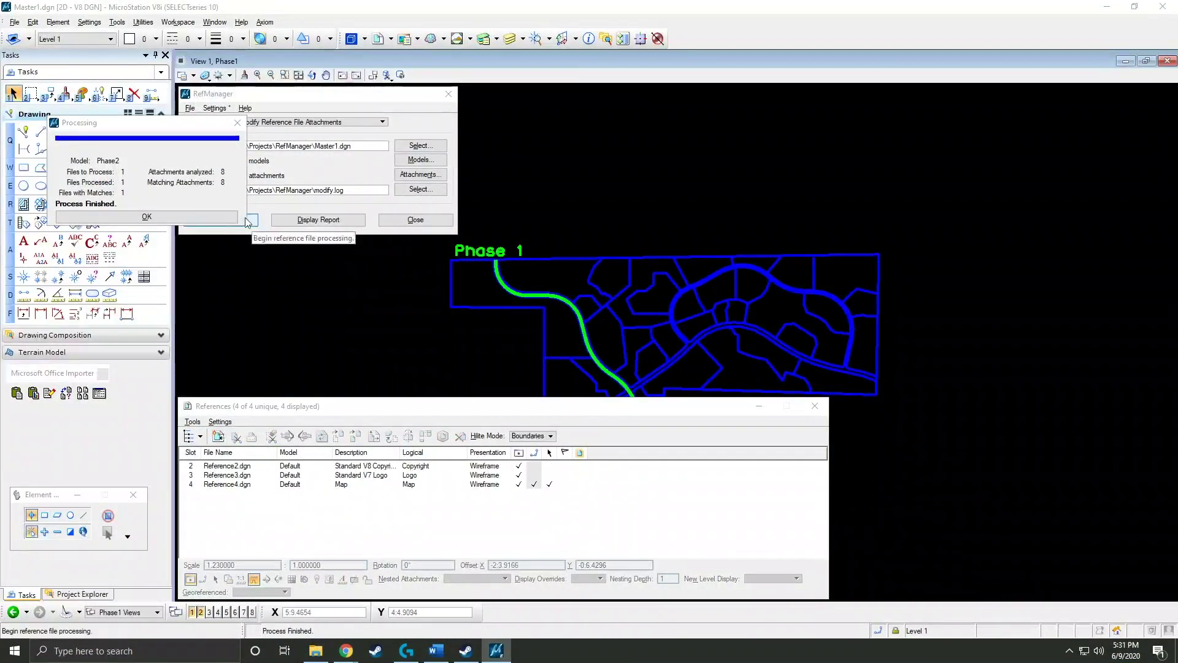
{"action": "key", "text": "Return"}
{"action": "left_click", "coordinate": [504, 396]}
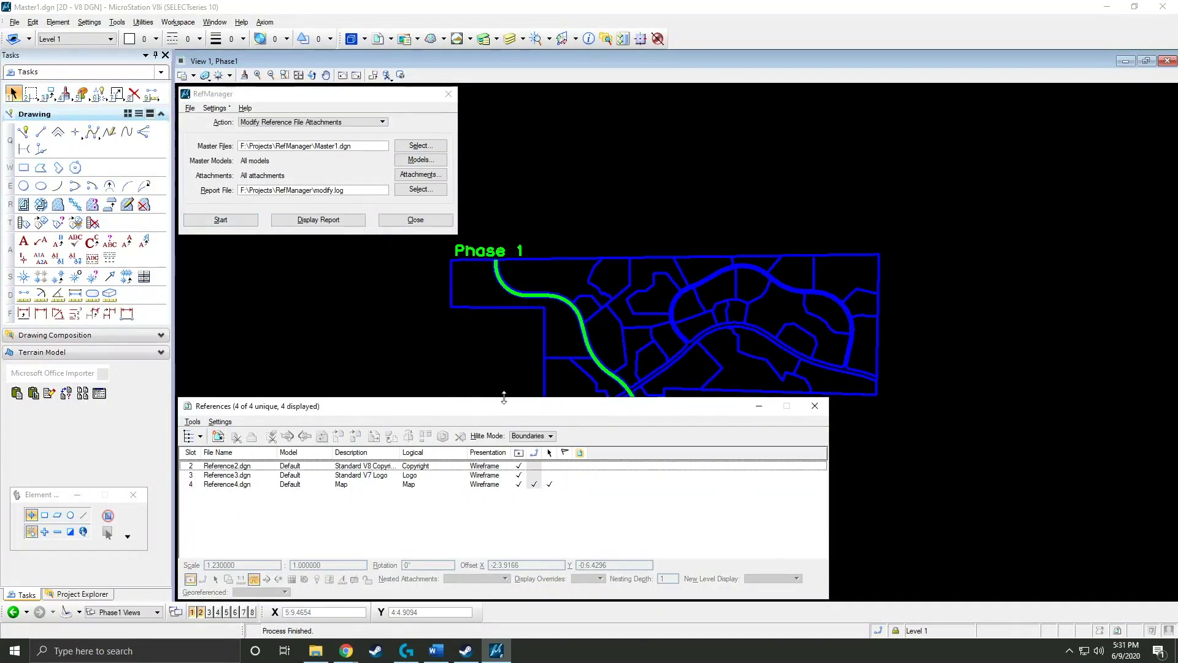
Open View 1's Level Display and select the Logo, Reference3.dgn attachment to list its levels.
{"action": "left_click", "coordinate": [513, 40]}
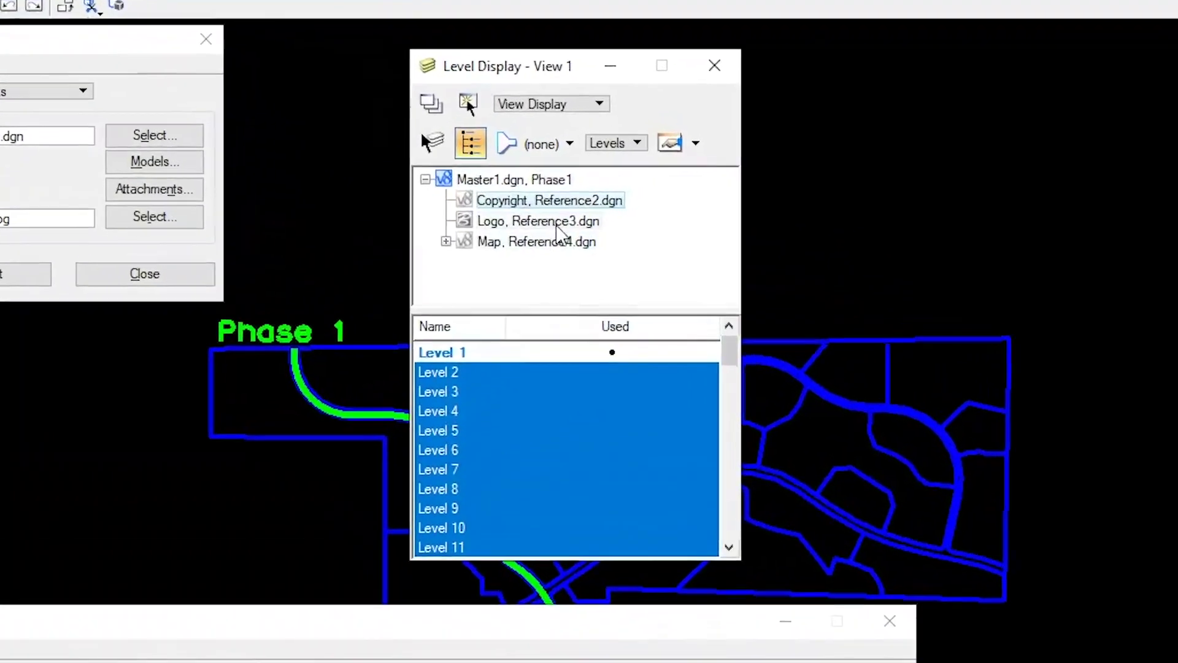
{"action": "key", "text": "Down"}
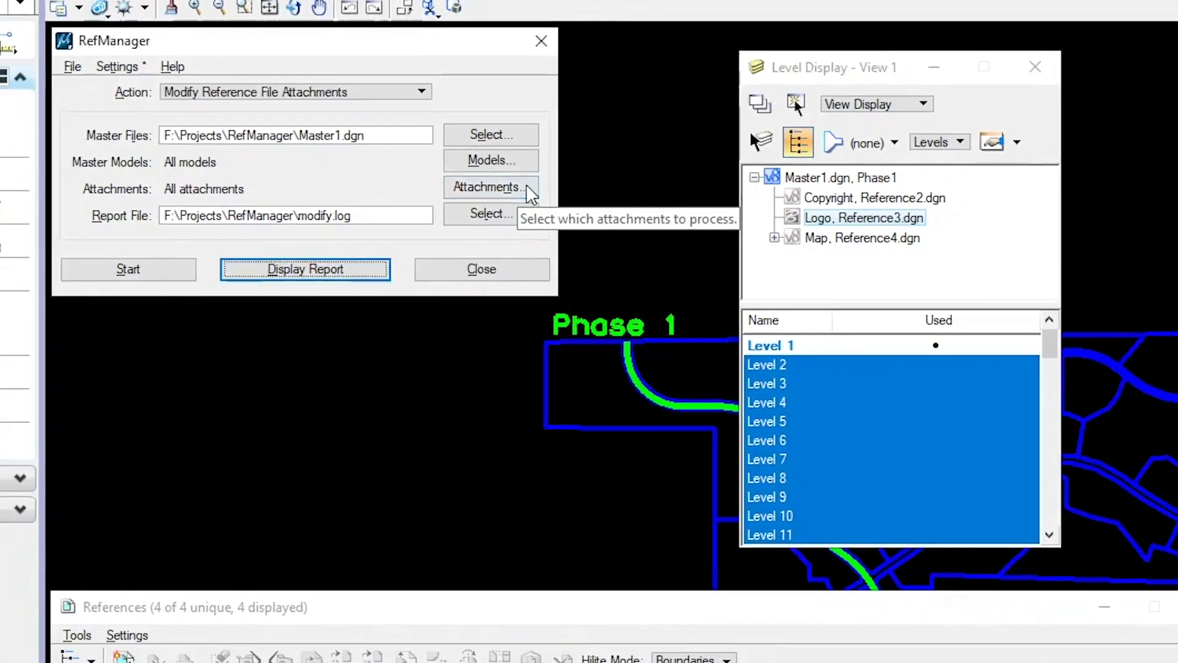
{"action": "left_click", "coordinate": [555, 201]}
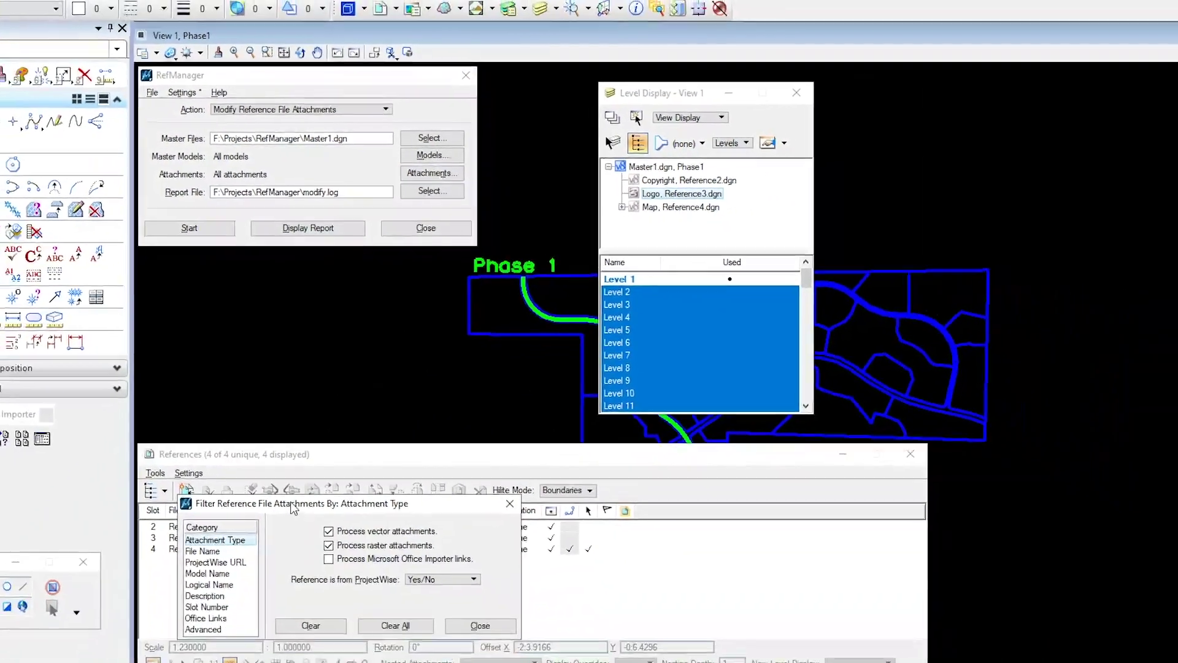
{"action": "left_click_drag", "start_coordinate": [288, 555], "coordinate": [299, 281]}
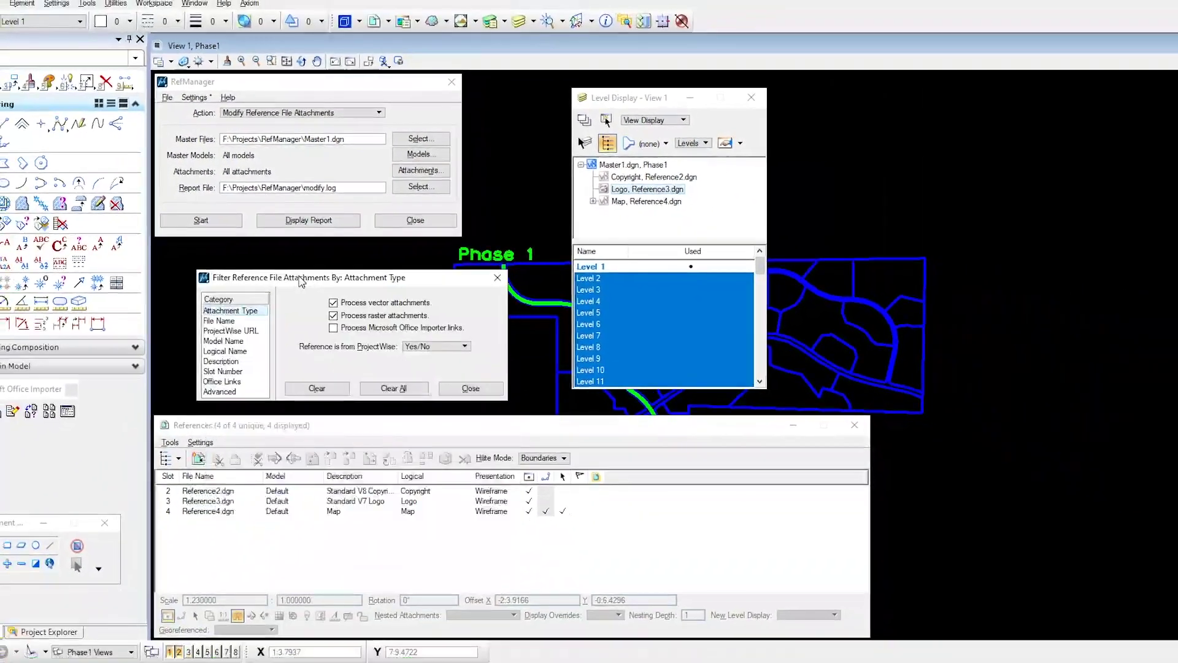
{"action": "left_click", "coordinate": [234, 322]}
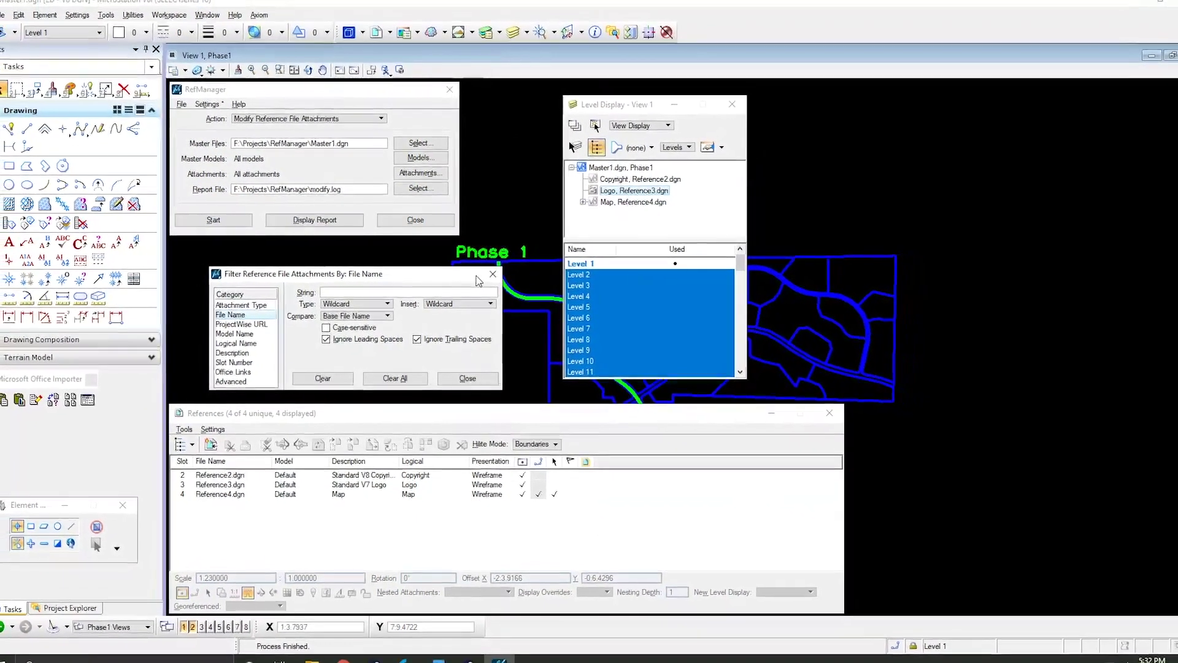
{"action": "left_click", "coordinate": [492, 274]}
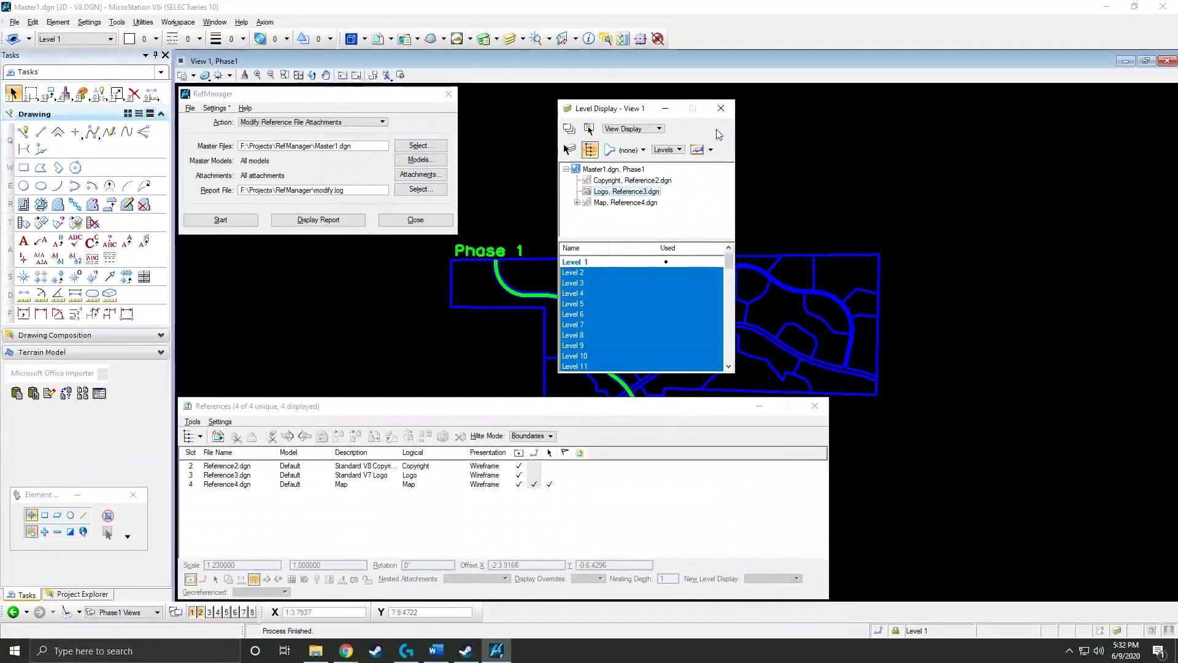
Close the View 1 Level Display and keep RefManager's action as Modify Reference File Attachments.
{"action": "left_click", "coordinate": [721, 110]}
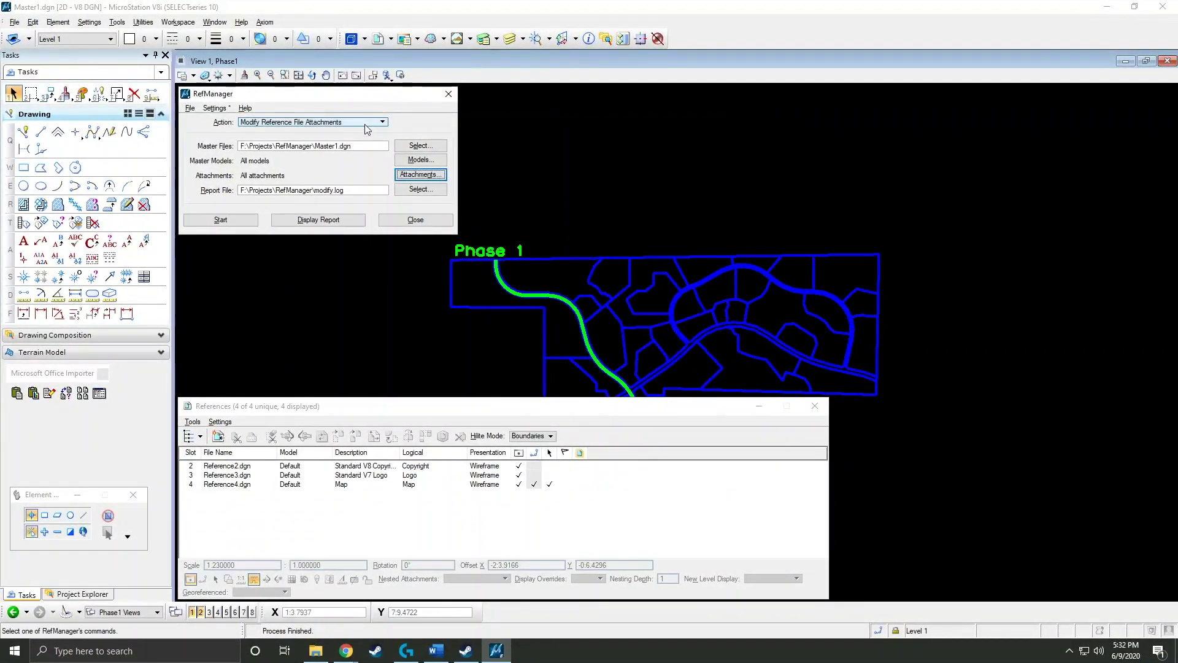
{"action": "left_click", "coordinate": [383, 126]}
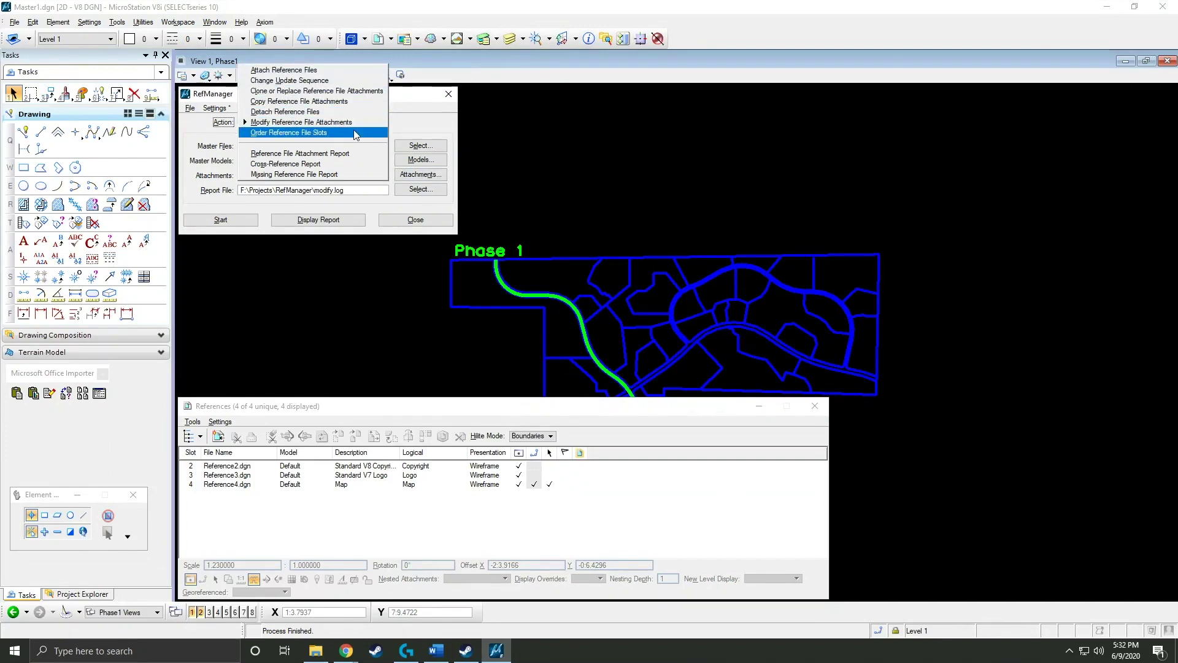
{"action": "left_click", "coordinate": [399, 129]}
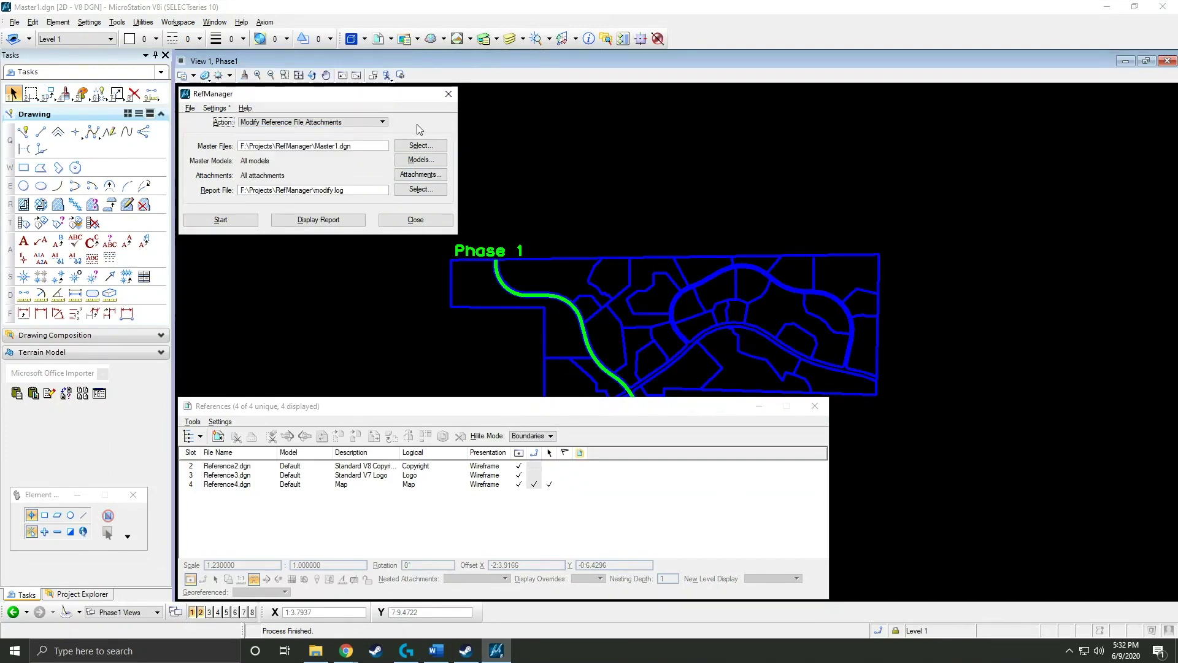